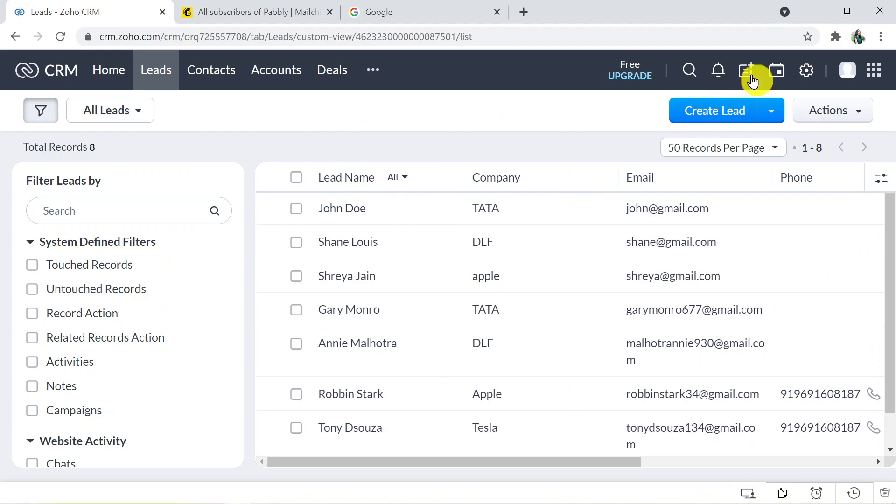
Start a new lead from the Zoho CRM Leads list with Create Lead
click(731, 113)
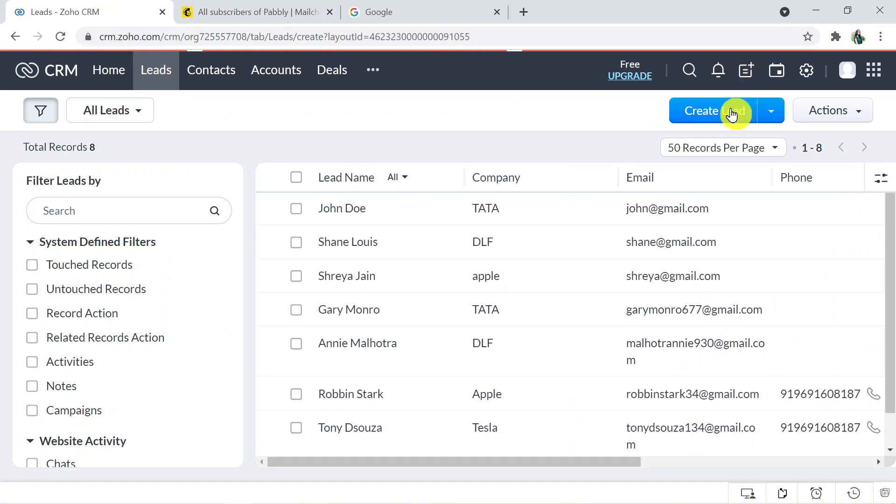
Enter the lead's first and last name, company Birla and job title Director
drag(892, 113, 892, 184)
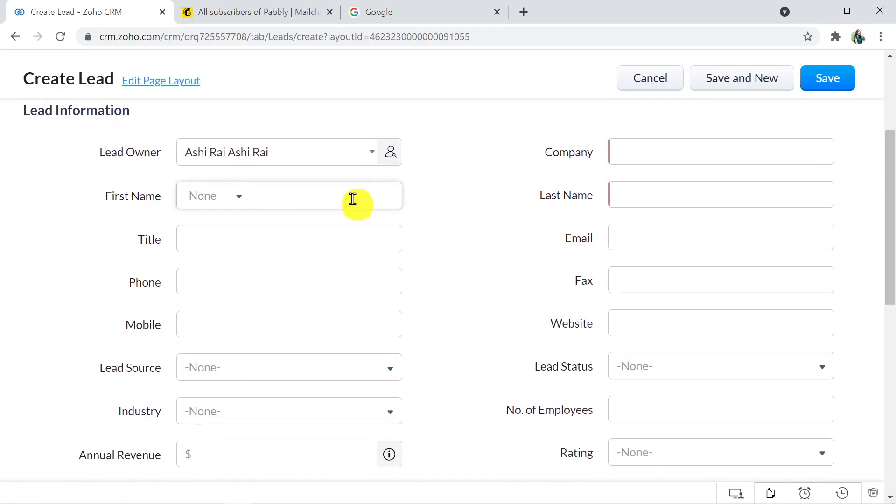
click(308, 201)
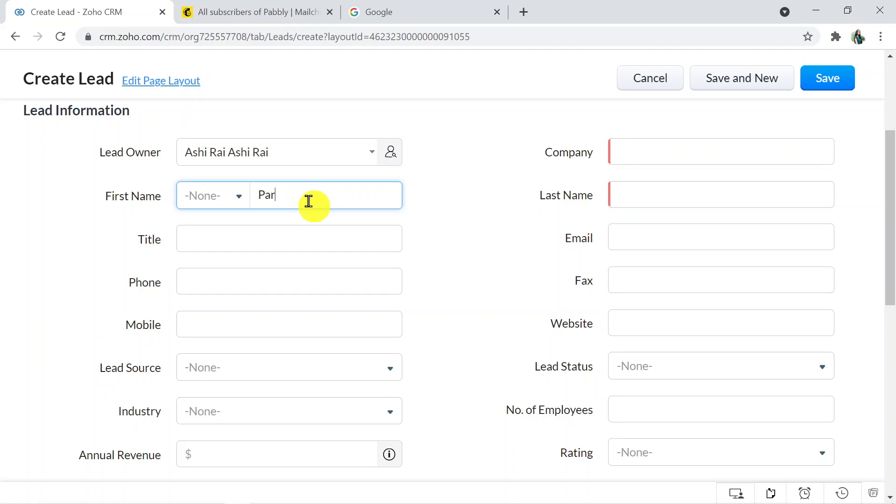
click(641, 193)
click(641, 152)
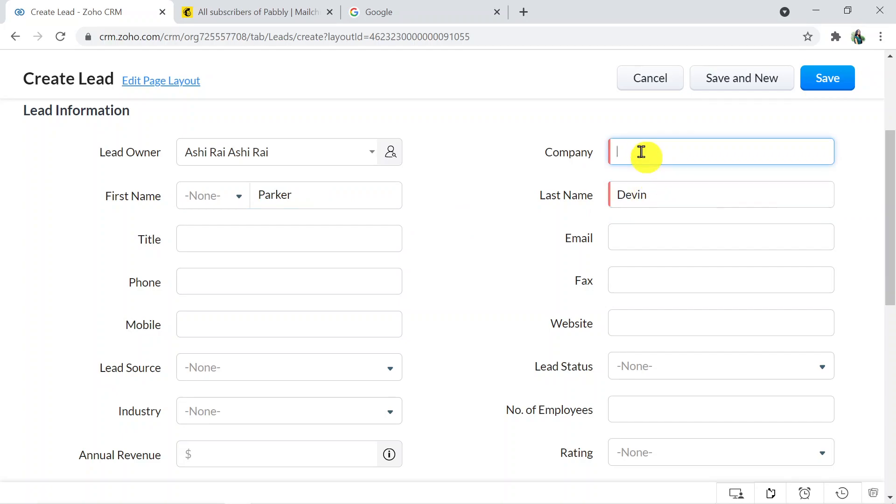
text(Birla)
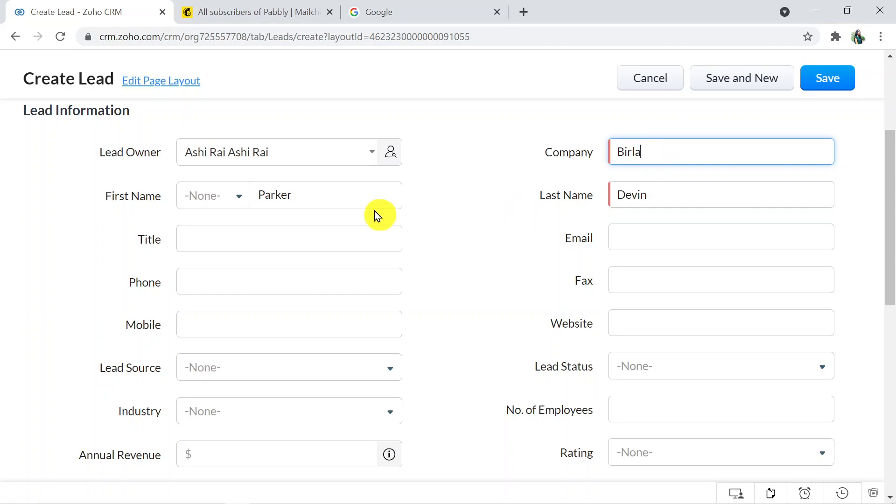
click(291, 242)
text(D)
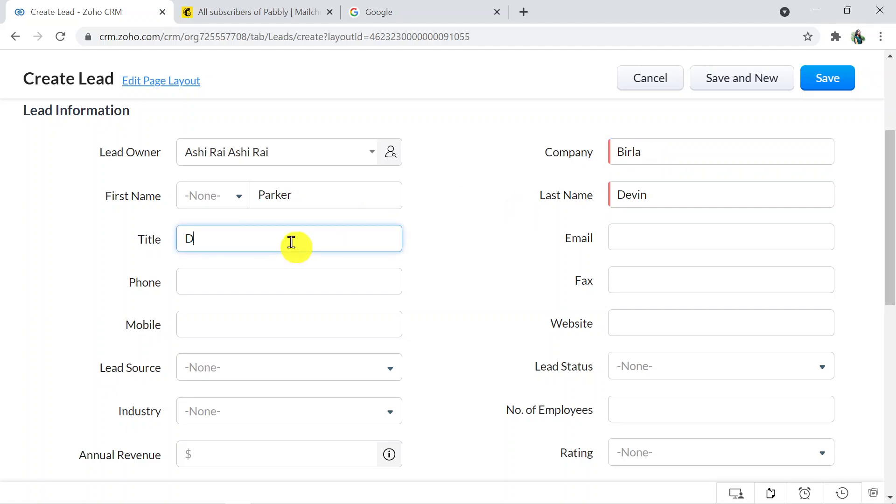
text(irector)
Add the lead's mobile number and email address, then save the new lead
click(243, 321)
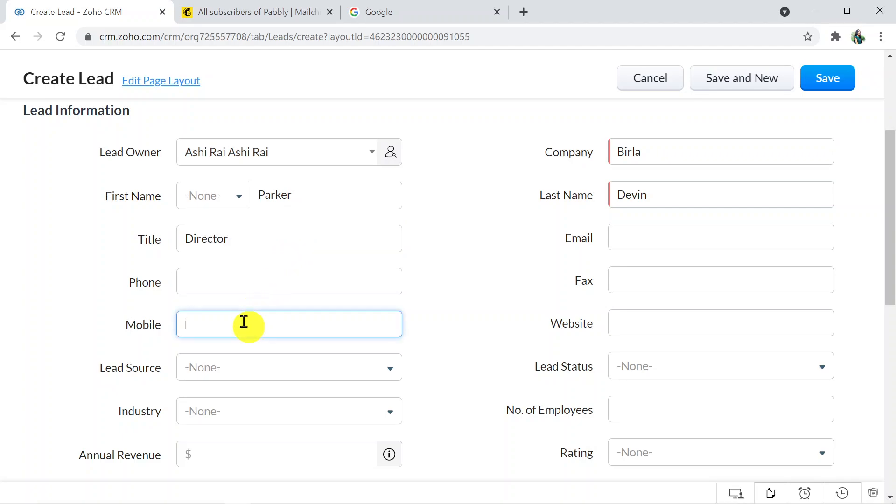
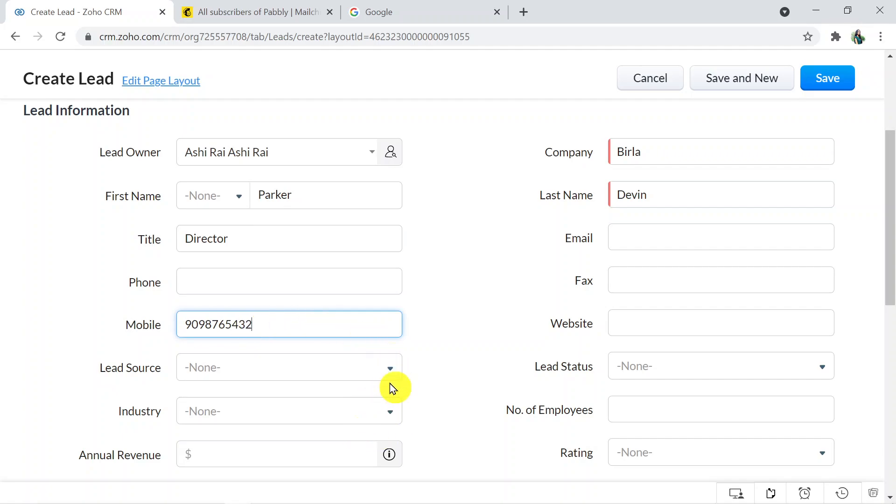
click(636, 241)
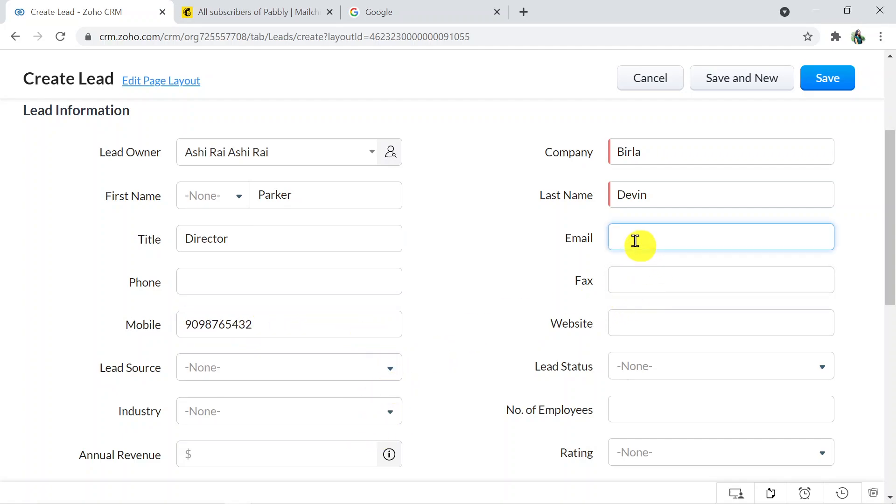
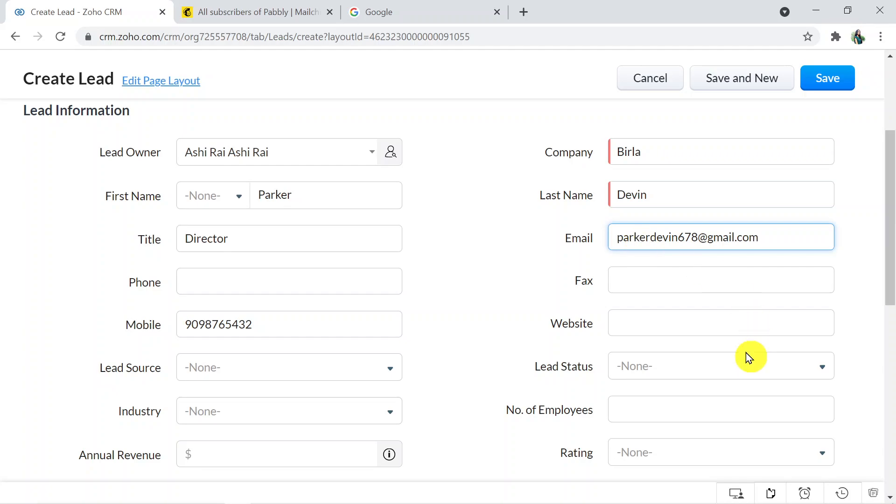
mouse_move(891, 245)
mouse_down()
mouse_move(891, 277)
mouse_move(892, 235)
mouse_up()
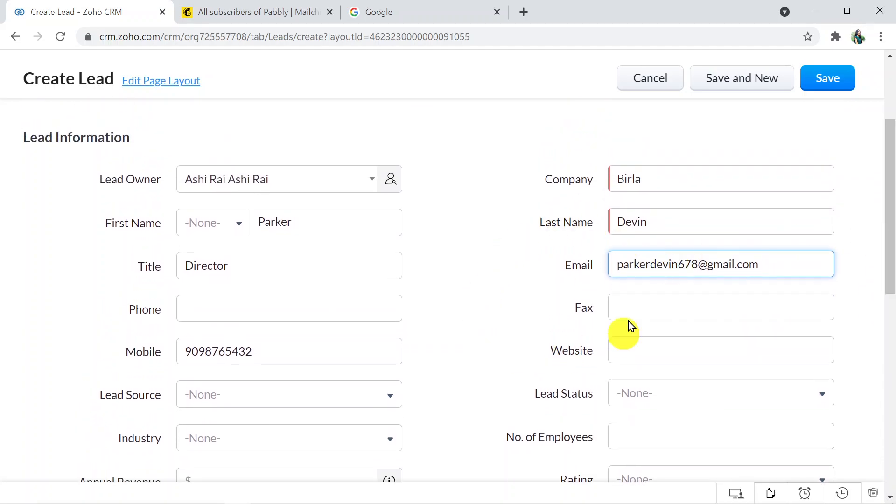
drag(890, 191, 892, 212)
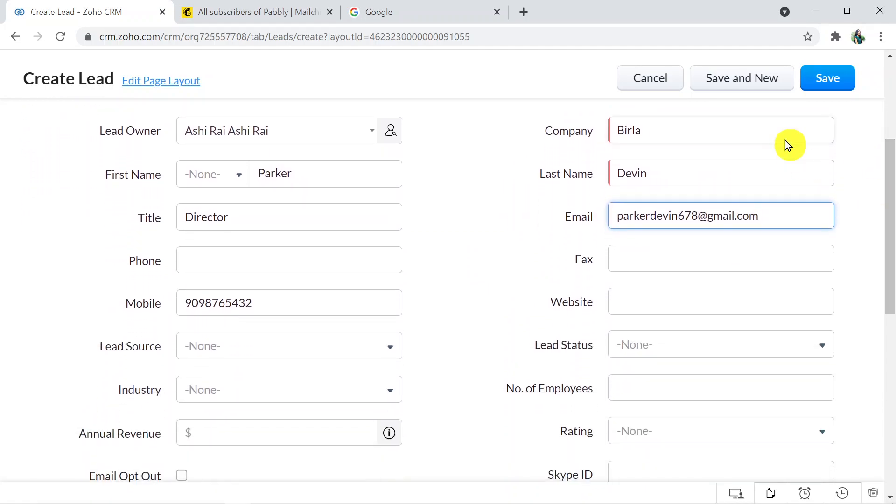
click(812, 87)
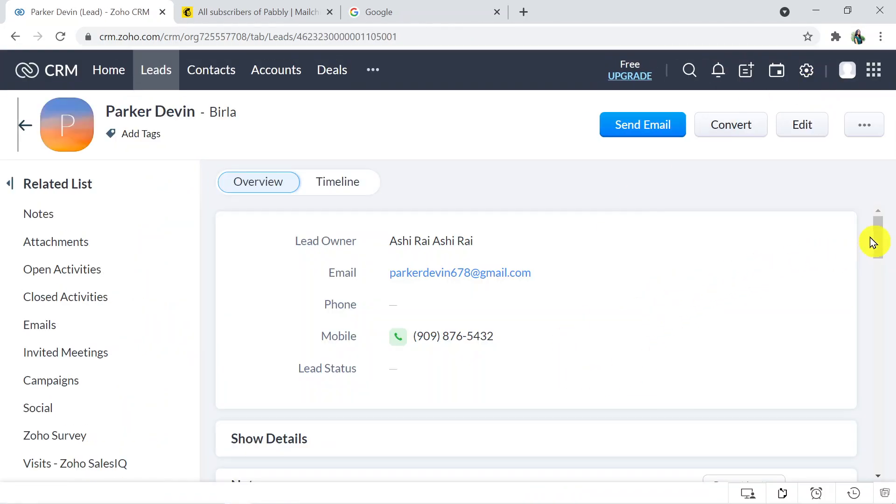
drag(878, 244, 882, 259)
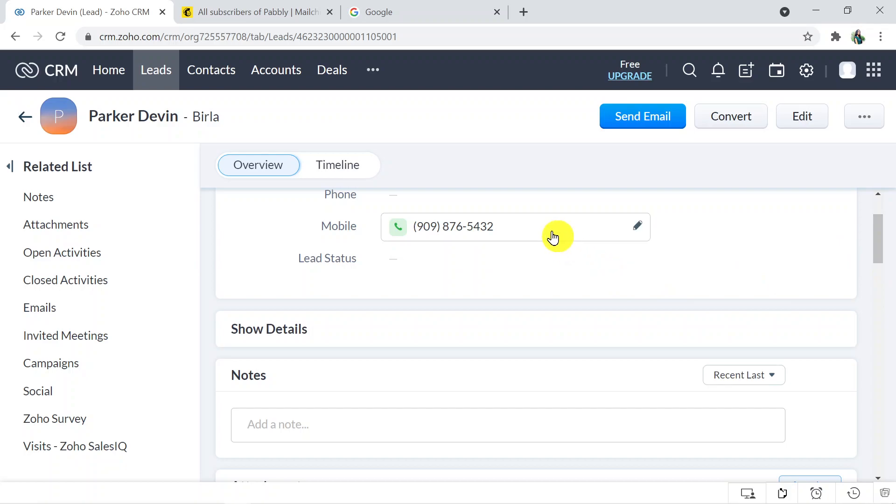
click(232, 16)
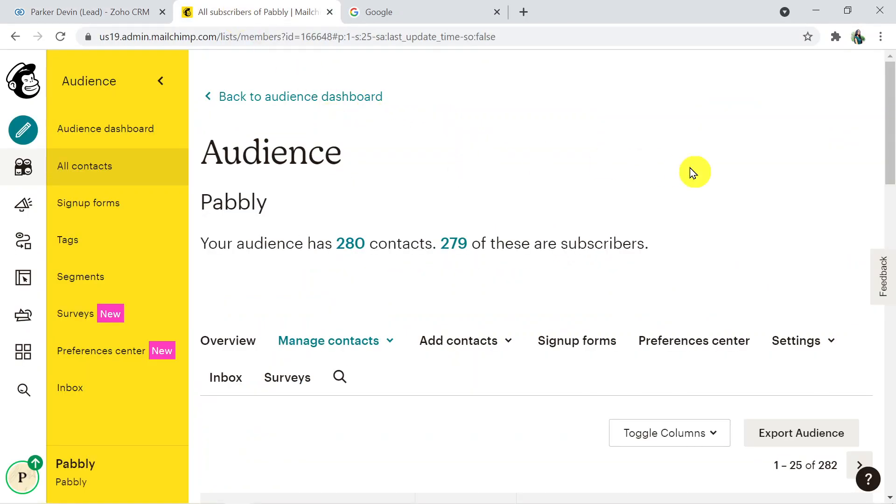
Scroll the Mailchimp audience to the contacts table to find the new lead
drag(891, 166, 891, 262)
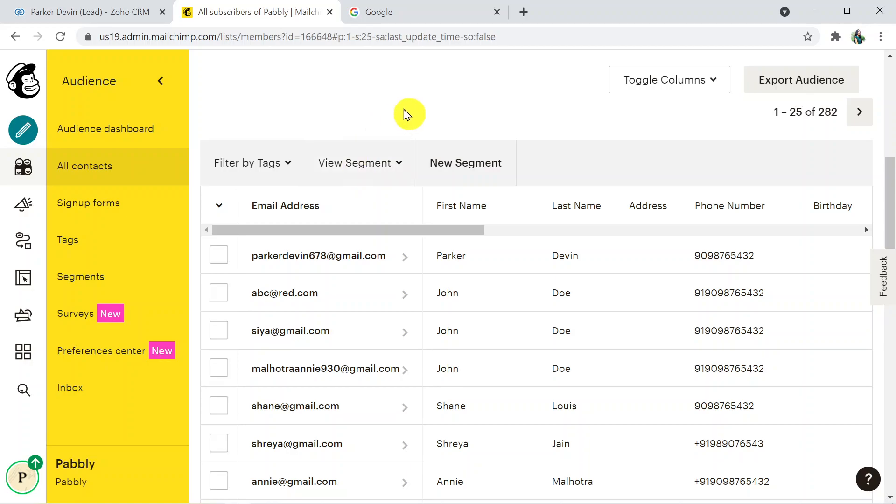
click(415, 5)
Go to pabbly.com and open the Pabbly Connect product page
click(268, 39)
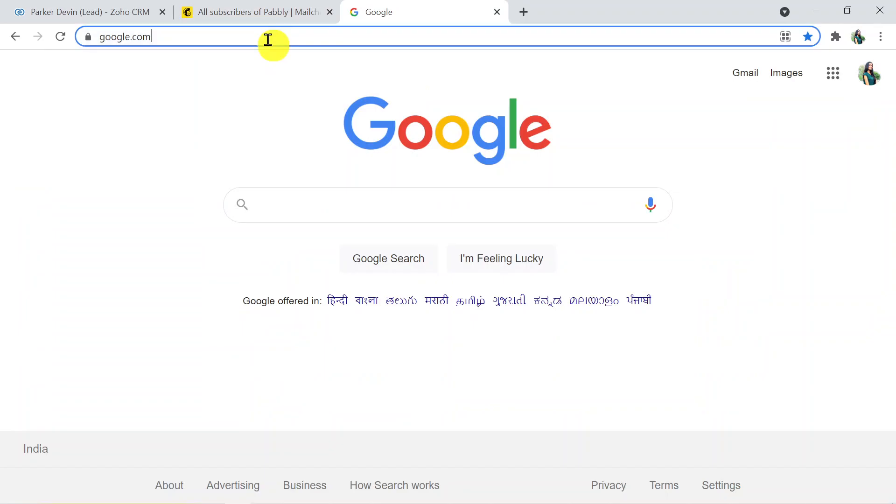
text(pabb)
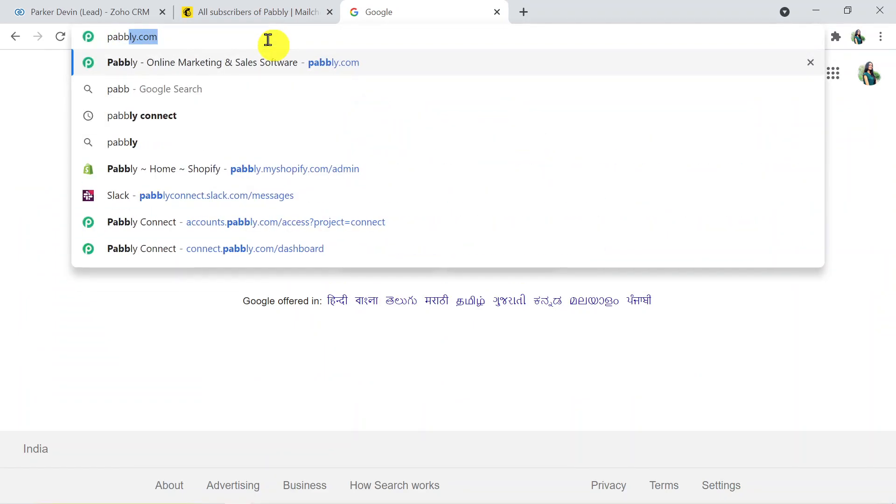
text(ly.com)
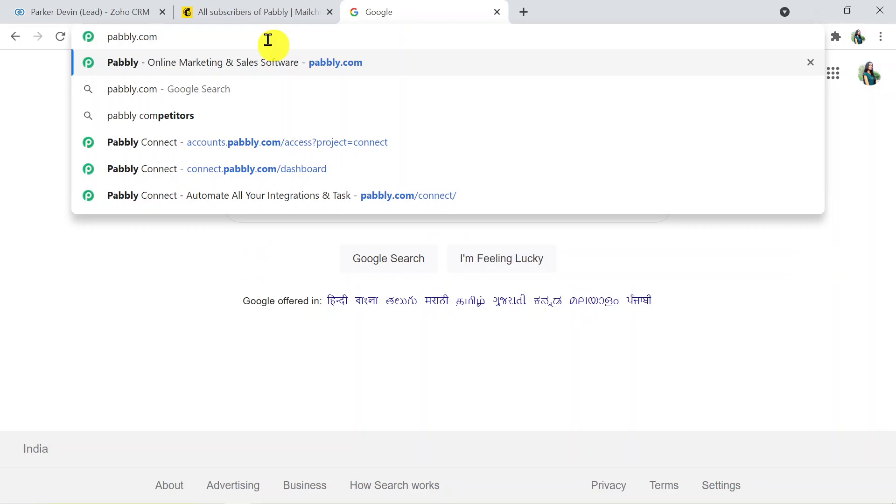
key(Return)
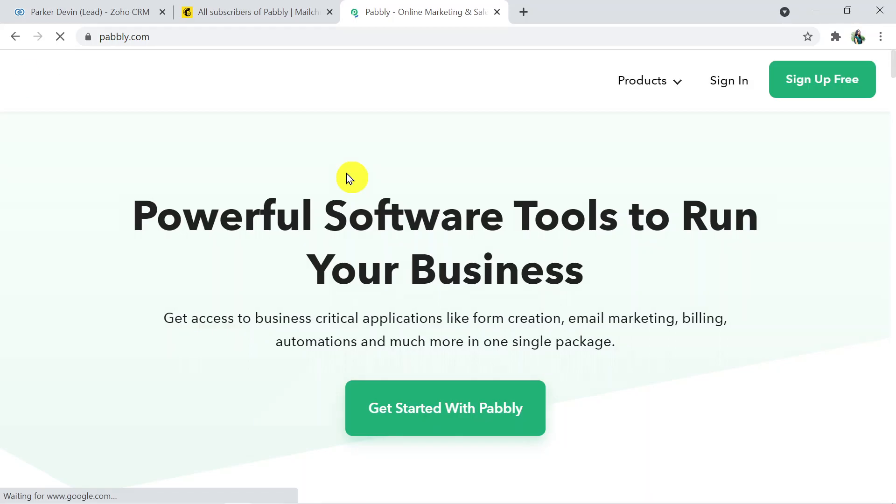
mouse_move(642, 86)
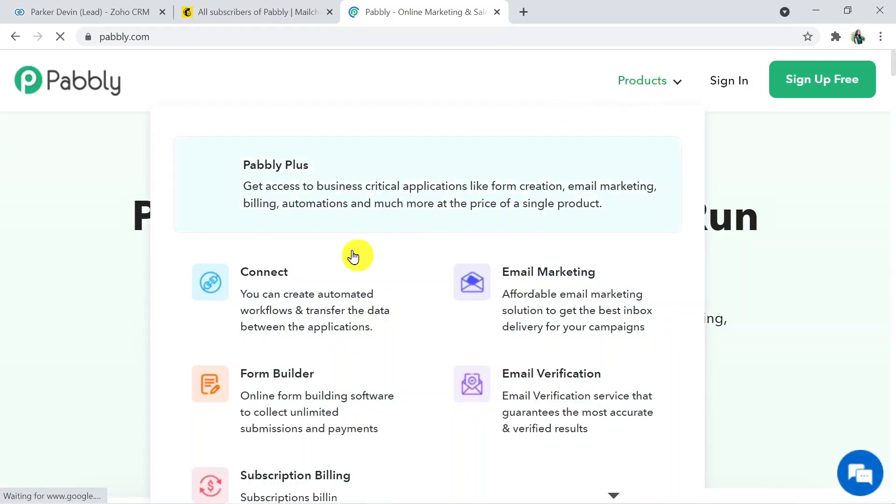
click(336, 282)
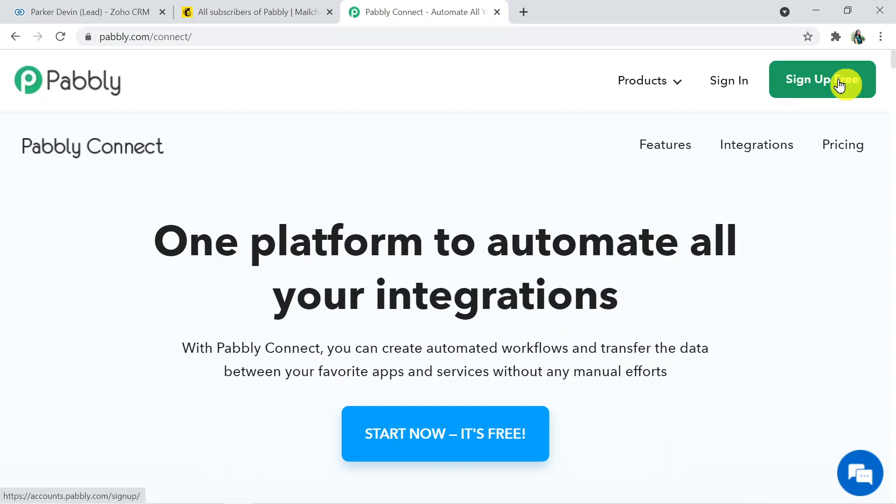
Sign in, open the Pabbly Connect app and start a new workflow
click(731, 87)
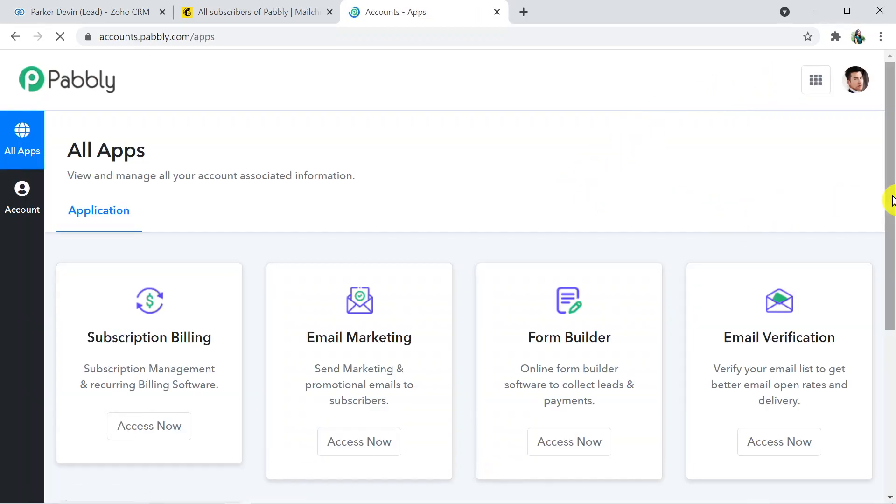
drag(891, 201, 892, 340)
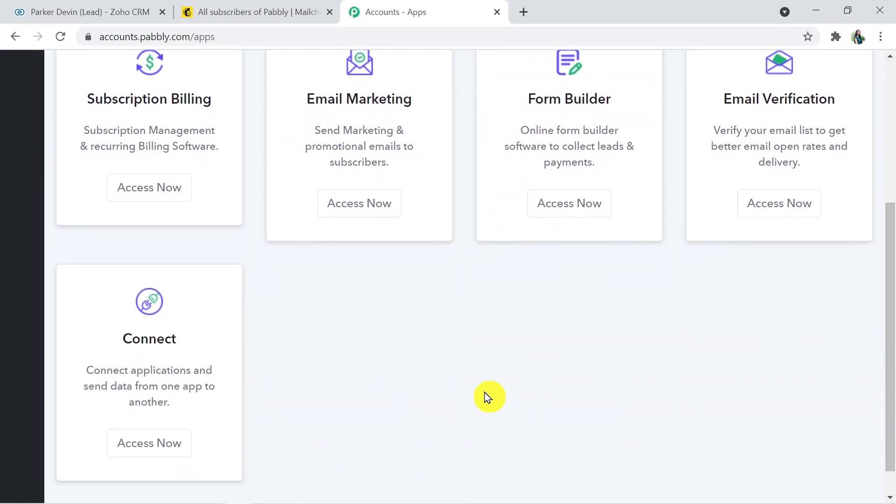
click(176, 441)
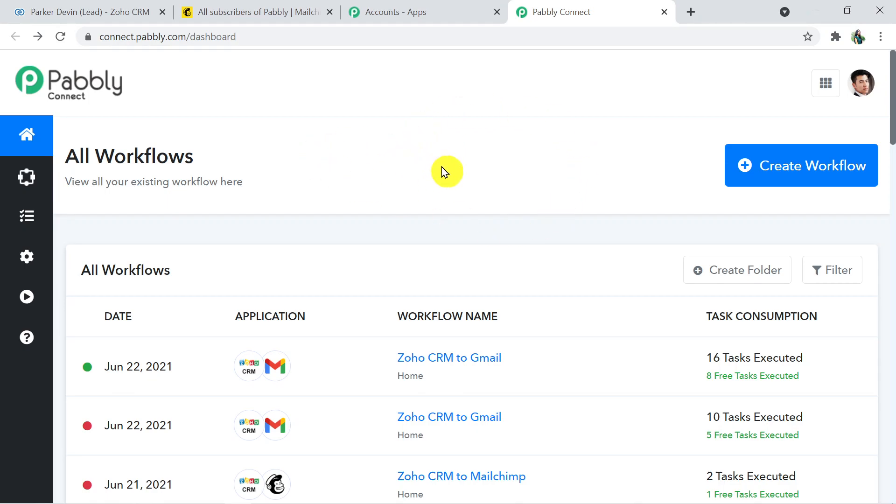
click(793, 179)
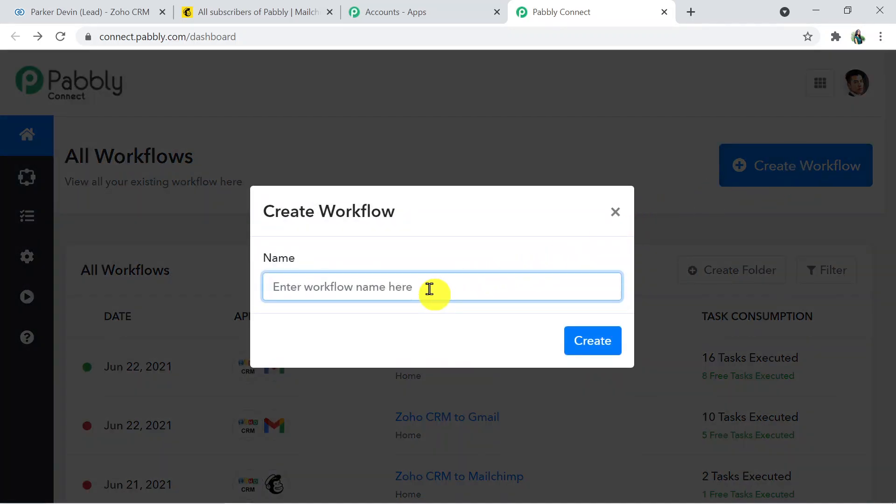
Name the new workflow 'Zoho CRM to Mailchimp' and create it
text(Zo)
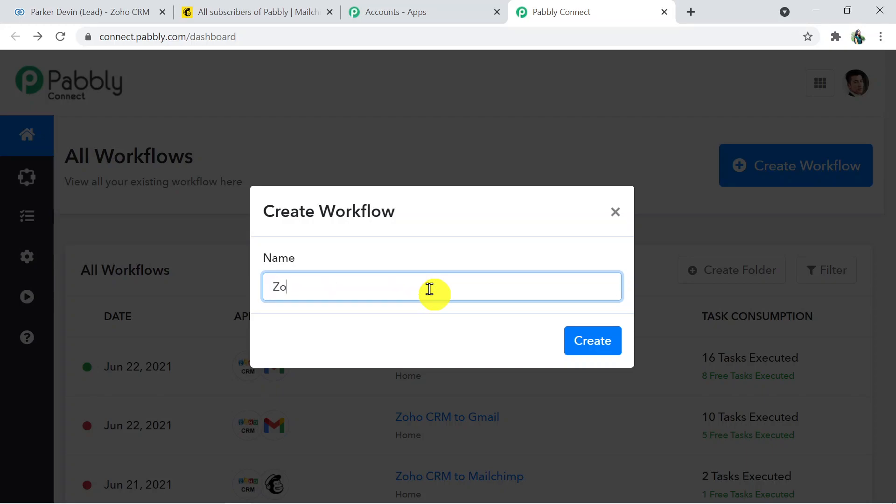
text(ho CRM to M)
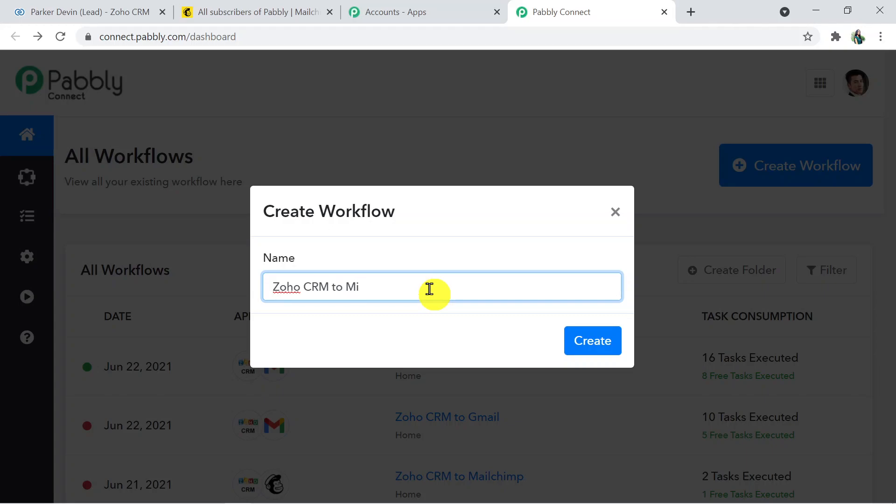
text(ailchimp)
click(612, 351)
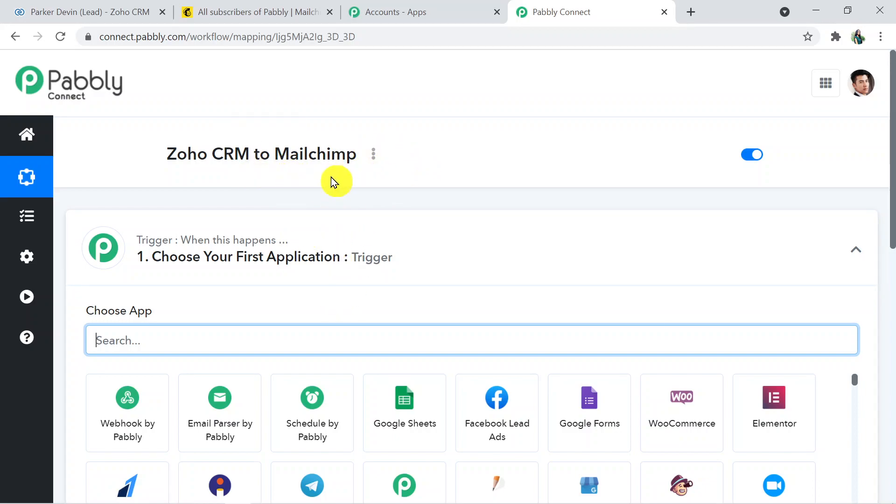
Search 'zoho' in the trigger step's app chooser and pick Zoho CRM
drag(892, 203, 889, 244)
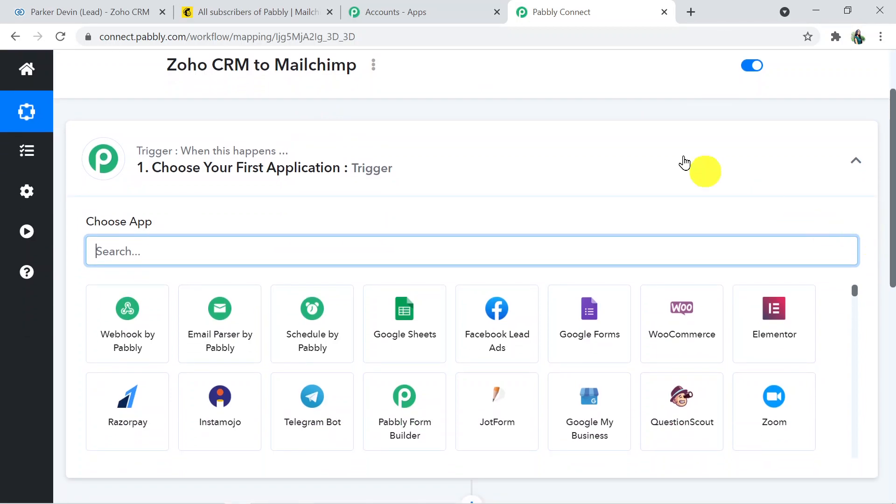
click(663, 144)
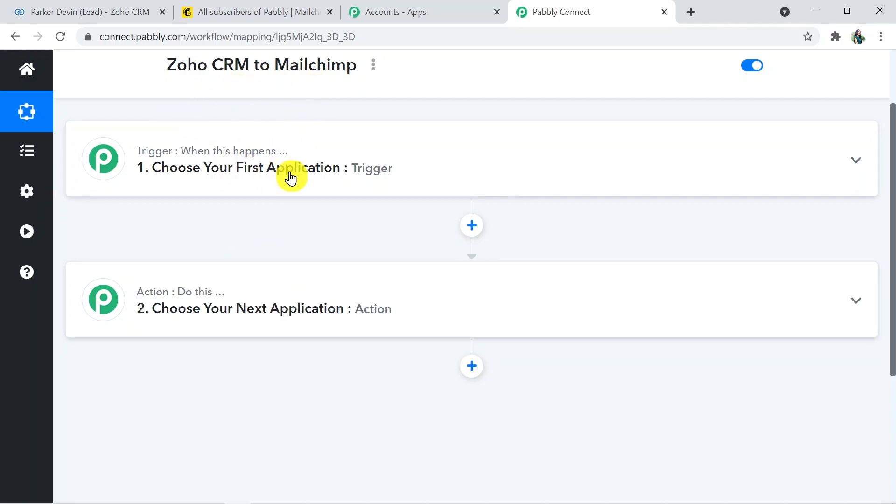
click(330, 167)
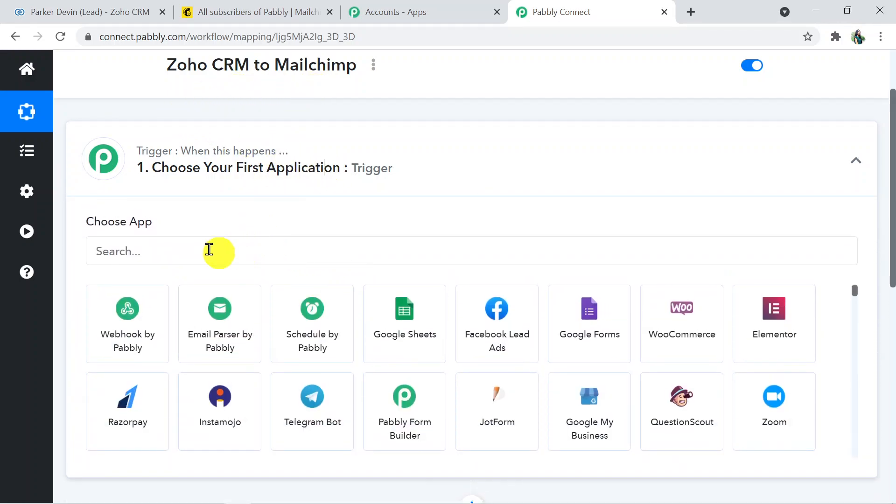
click(168, 252)
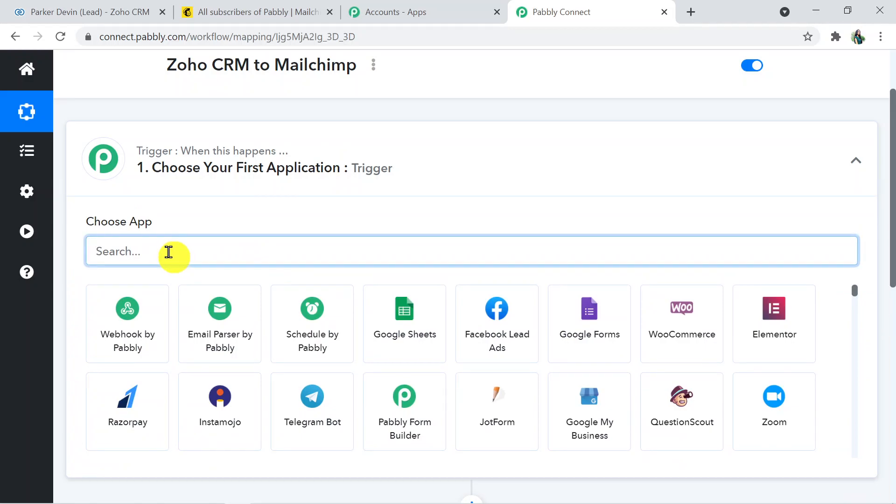
text(zoho)
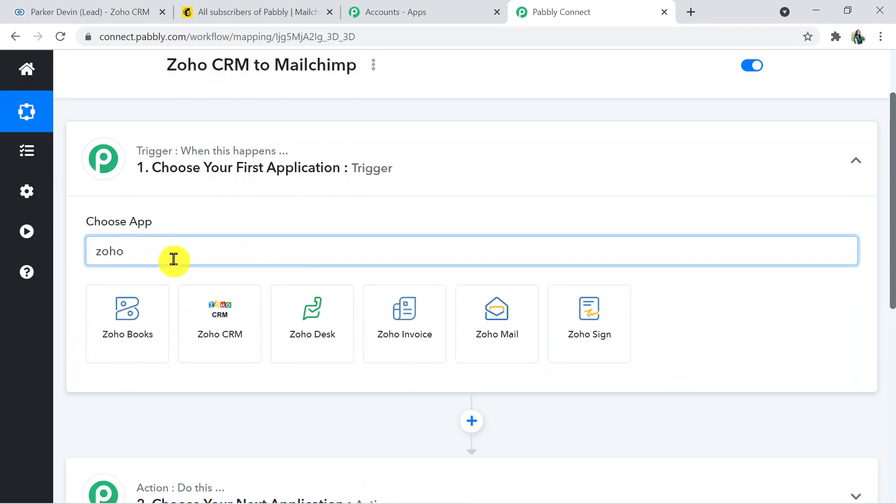
click(204, 308)
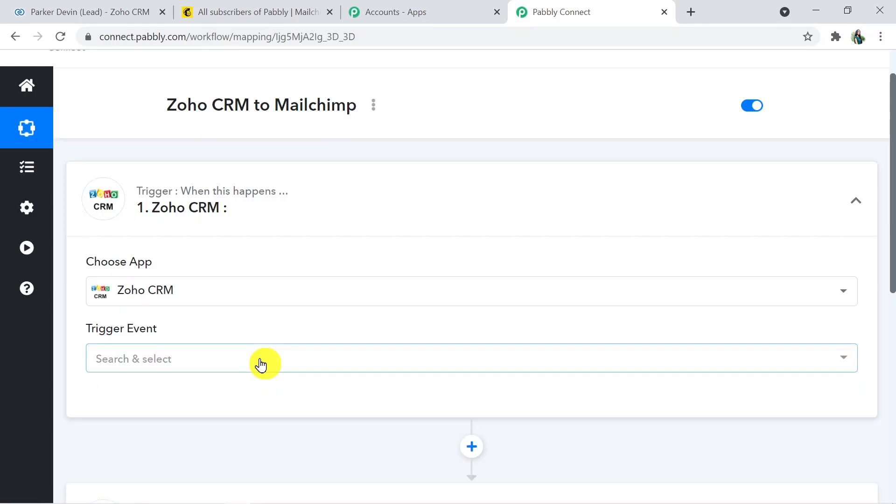
Set the Zoho CRM trigger event to New Module Entry and begin connecting an account
click(260, 364)
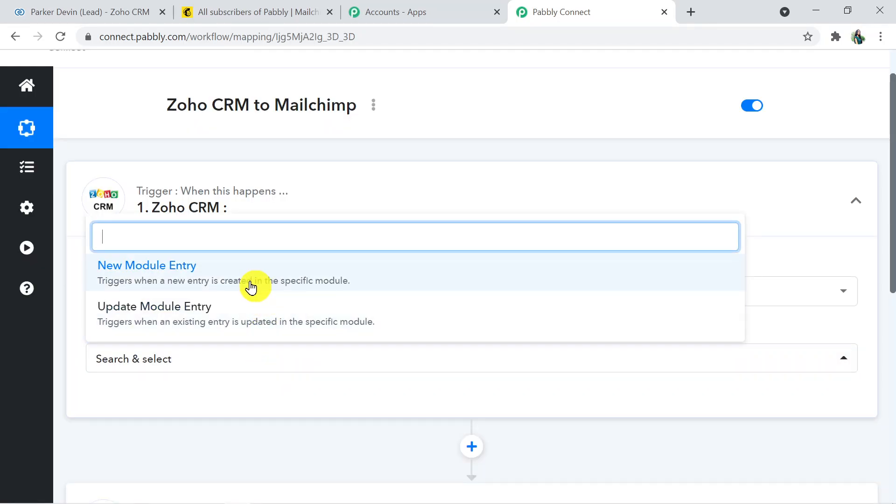
click(251, 287)
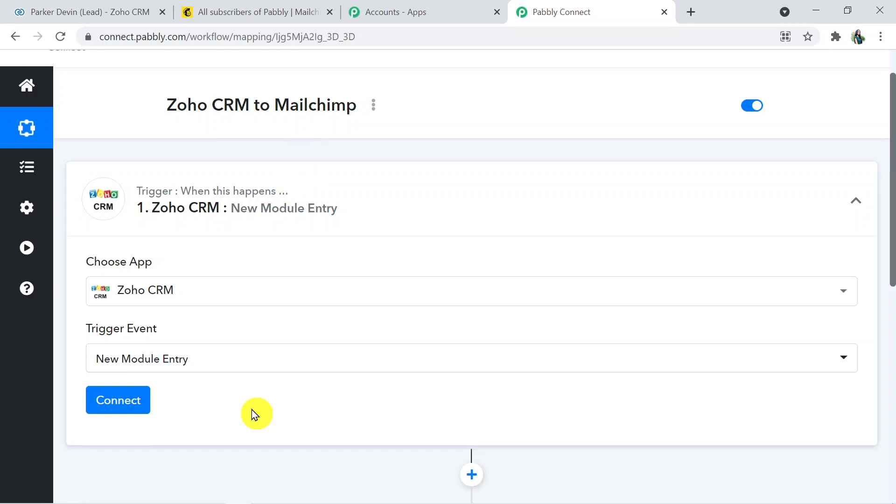
click(131, 408)
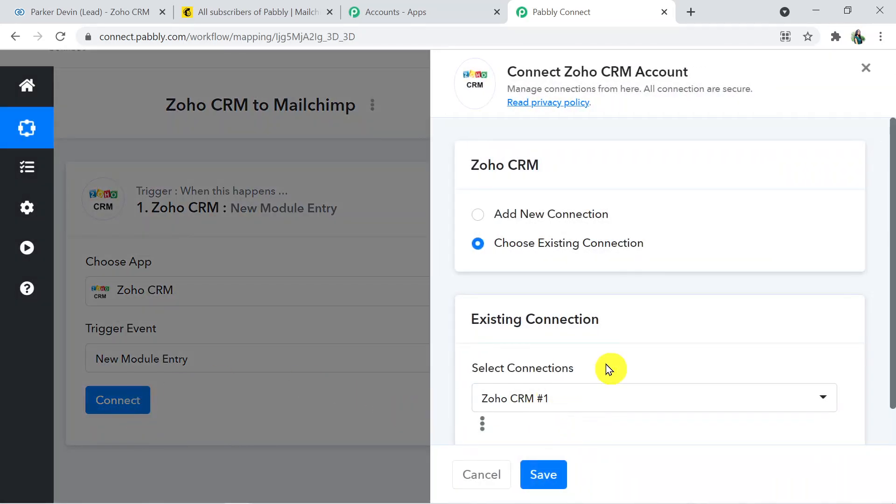
Add a new Zoho CRM connection using the zoho.com domain and accept the access request
click(479, 218)
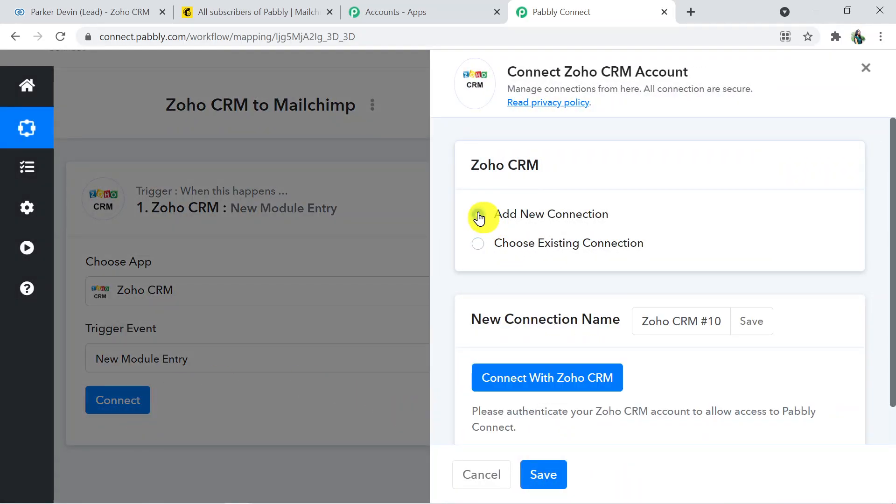
scroll(892, 289, down, 1)
click(549, 342)
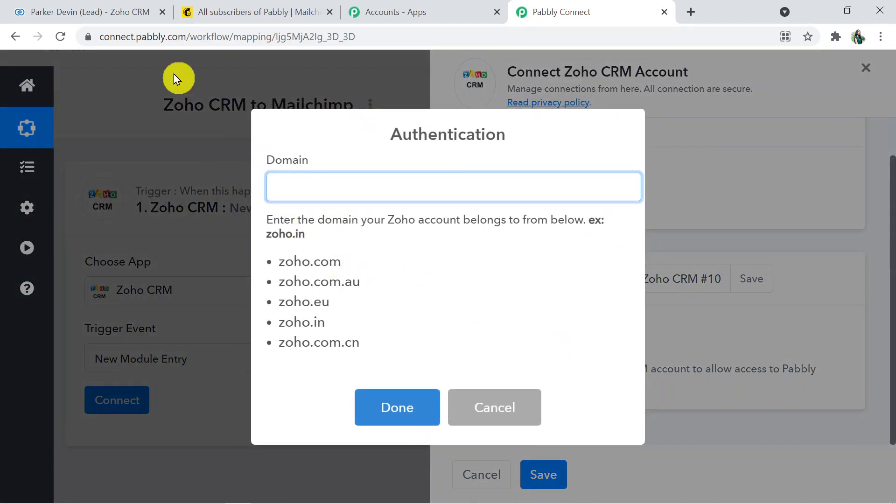
click(125, 17)
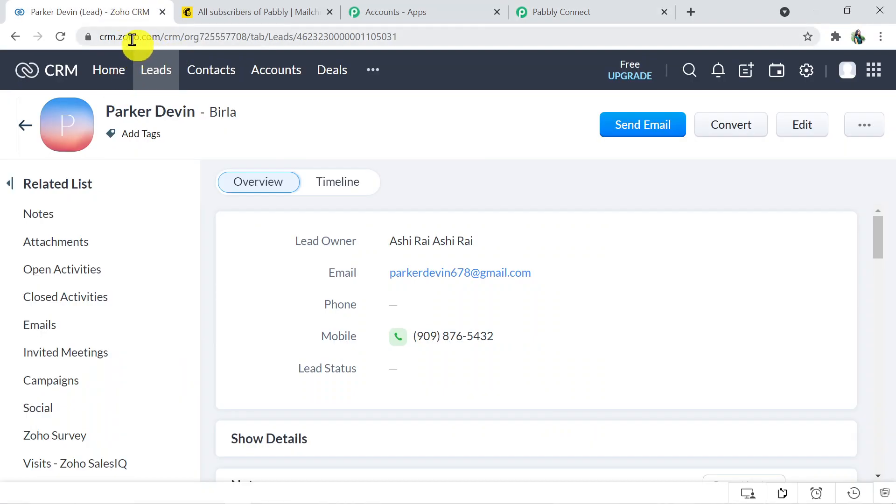
drag(119, 37, 161, 46)
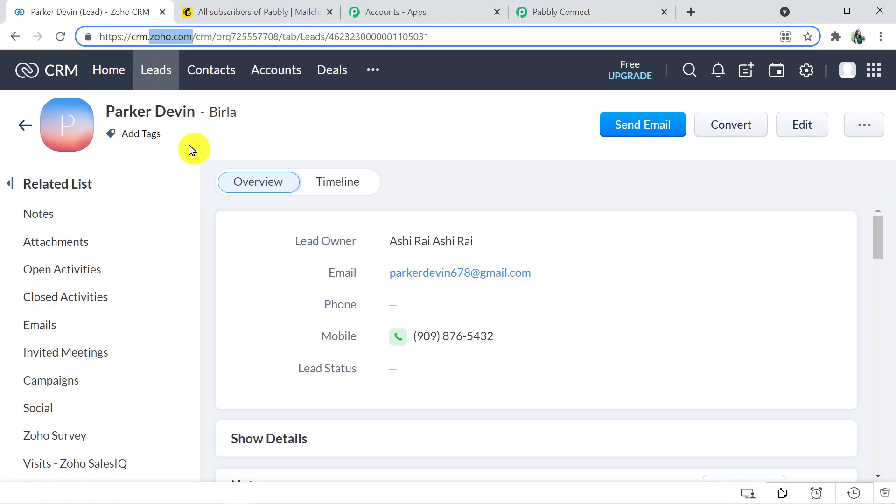
click(570, 7)
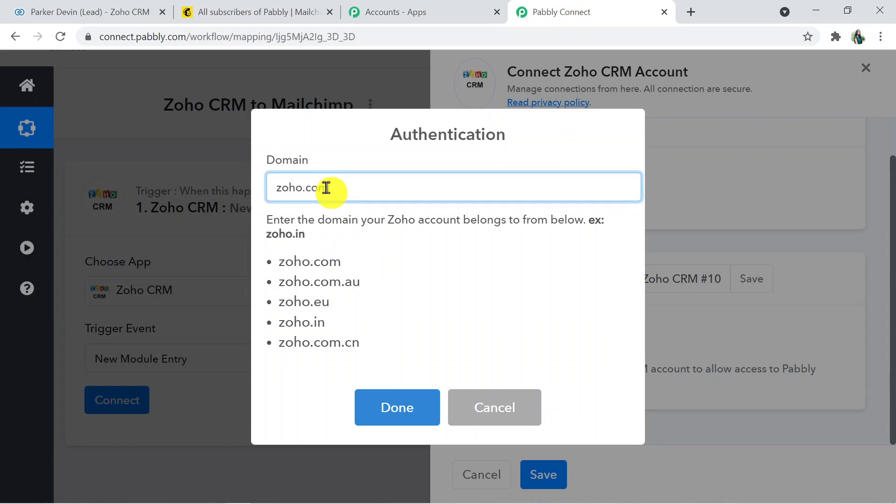
click(414, 407)
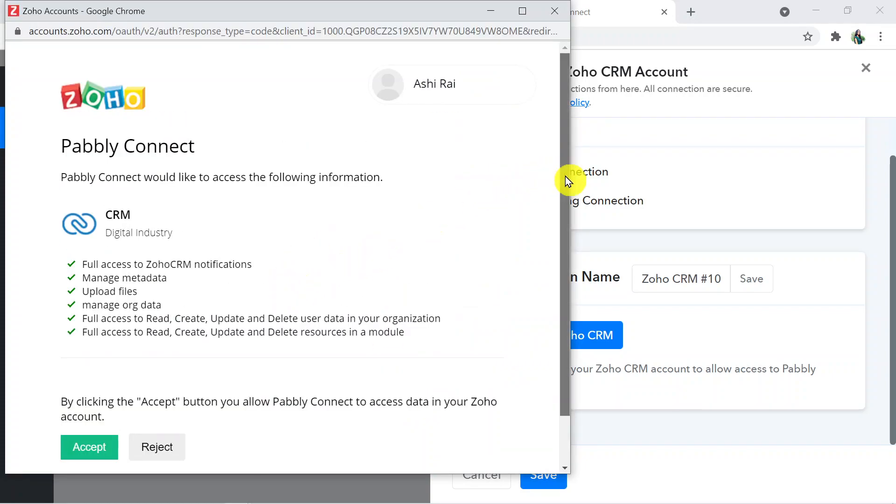
drag(565, 175, 567, 230)
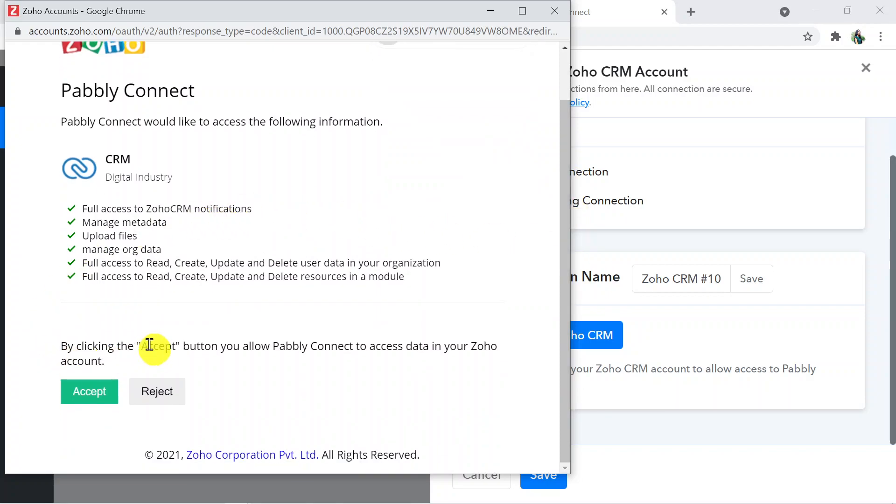
click(93, 397)
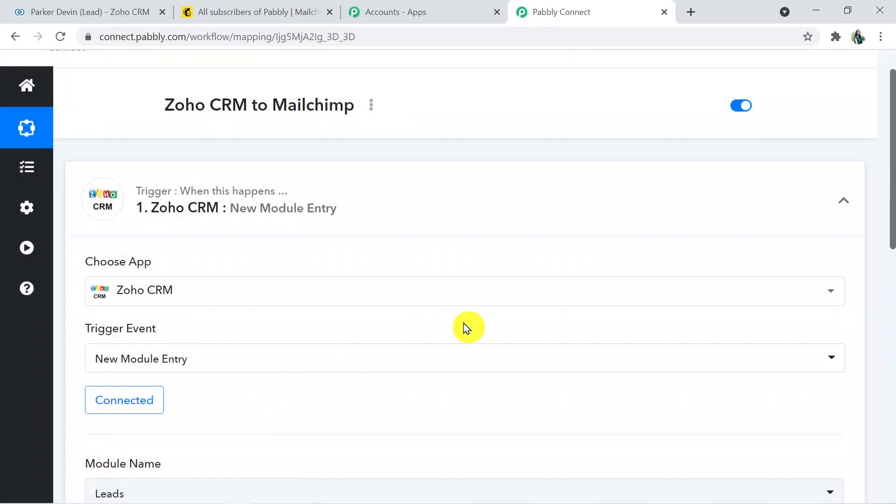
Check the Zoho CRM home page, then return to the Pabbly workflow
drag(892, 160, 892, 264)
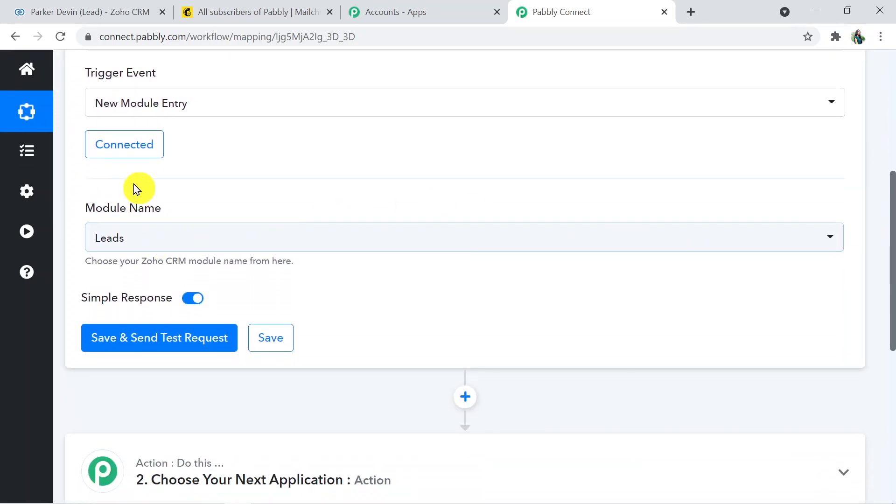
click(84, 14)
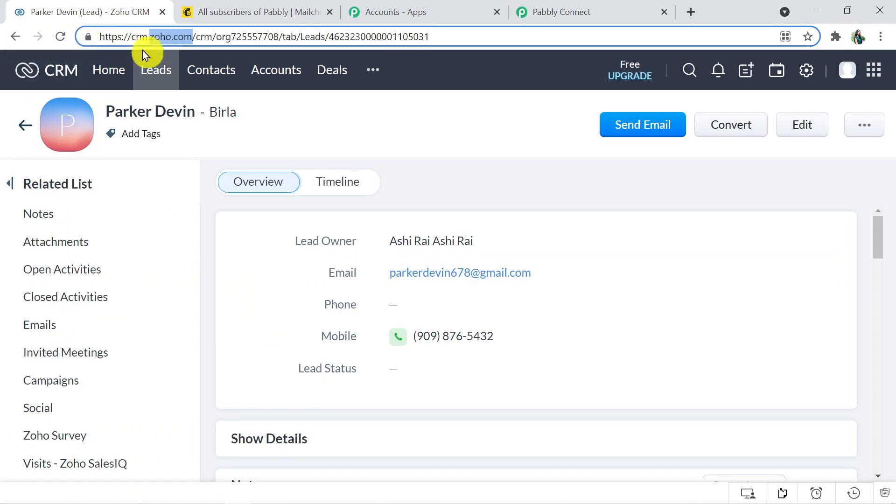
click(99, 75)
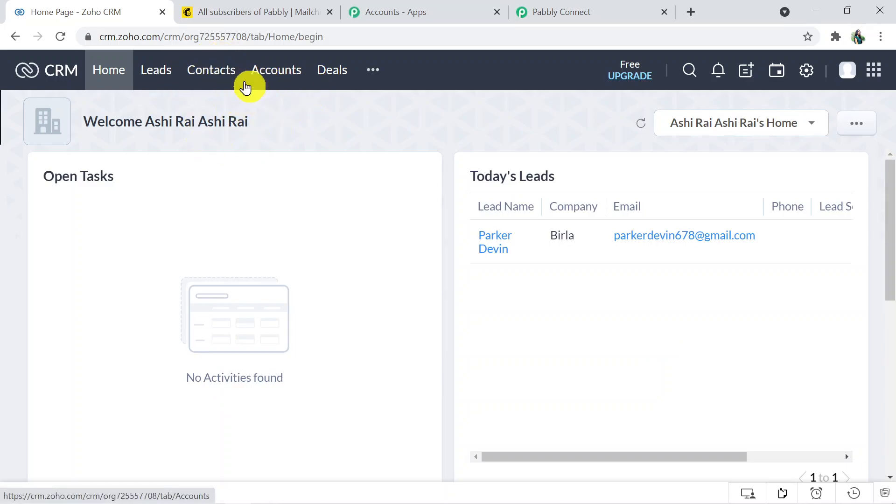
click(568, 10)
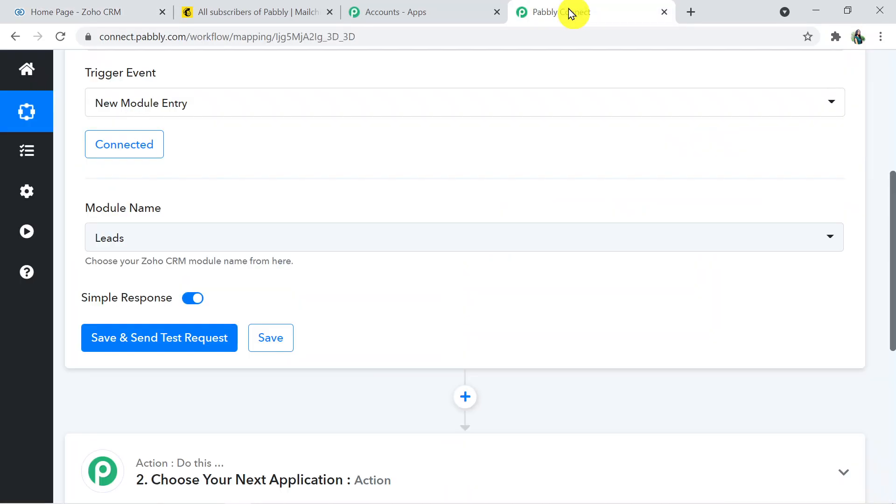
Review the Zoho CRM module list and keep Leads as the trigger module
click(280, 233)
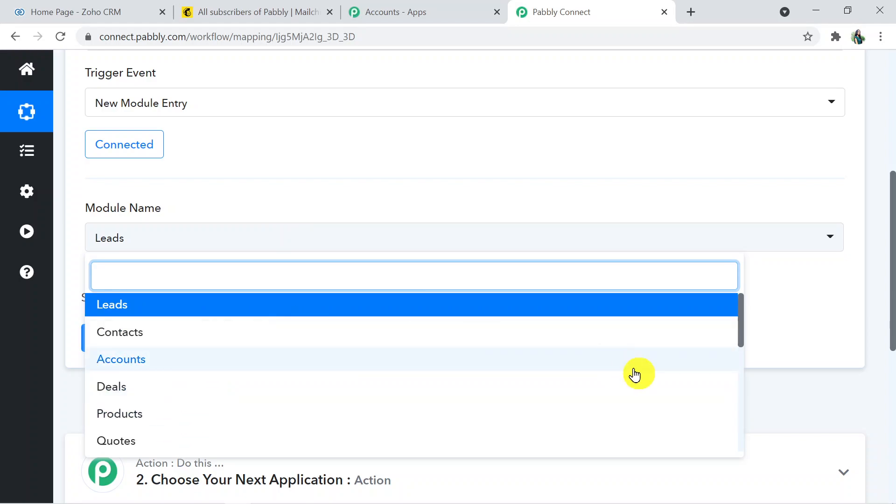
drag(743, 337, 744, 420)
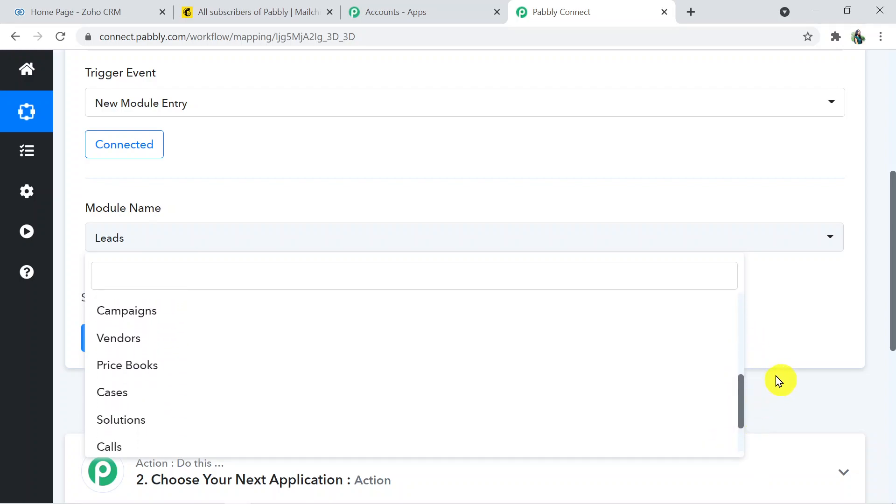
click(799, 355)
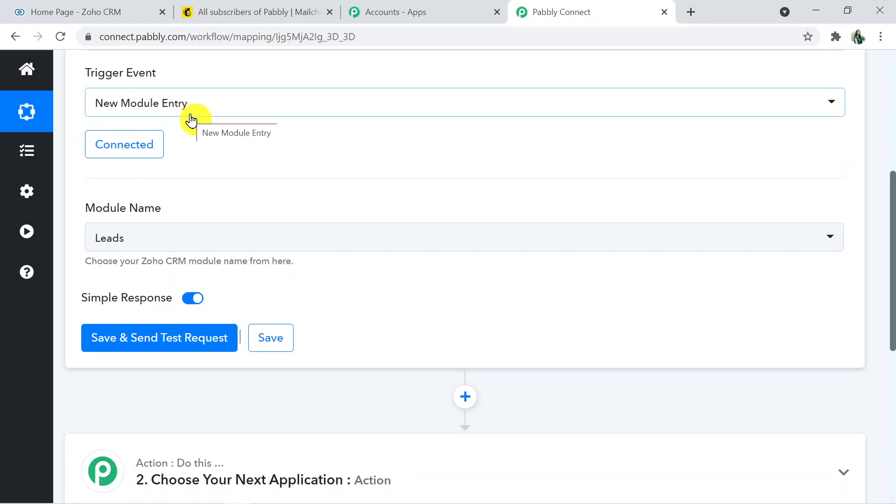
click(196, 243)
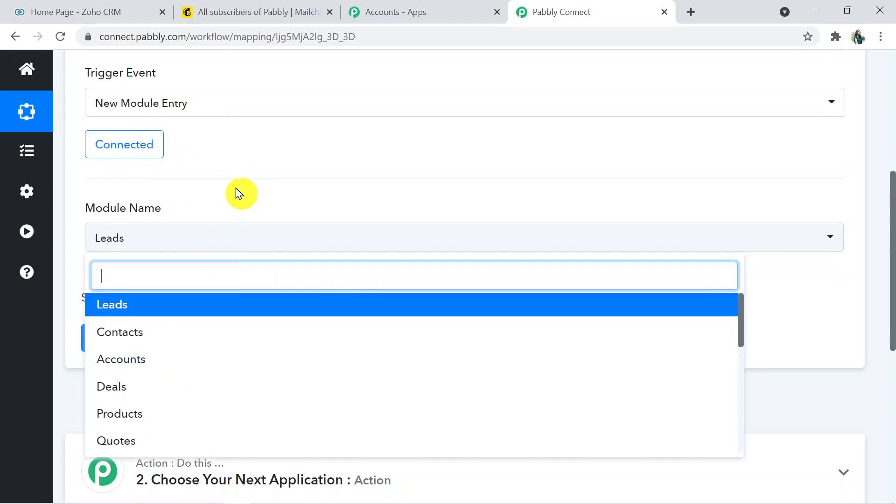
click(249, 173)
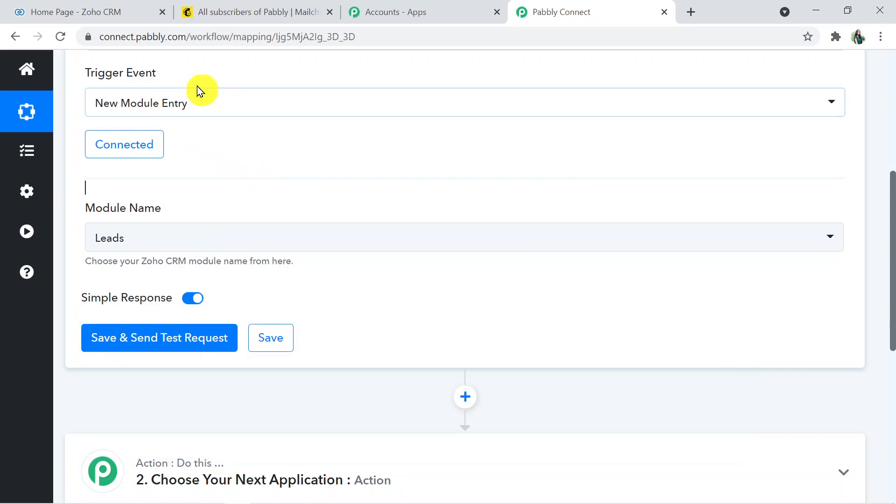
click(156, 241)
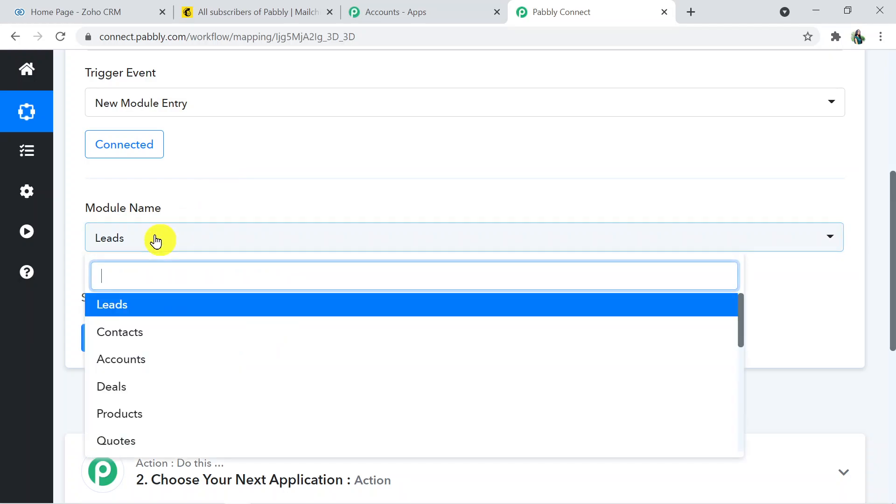
click(156, 304)
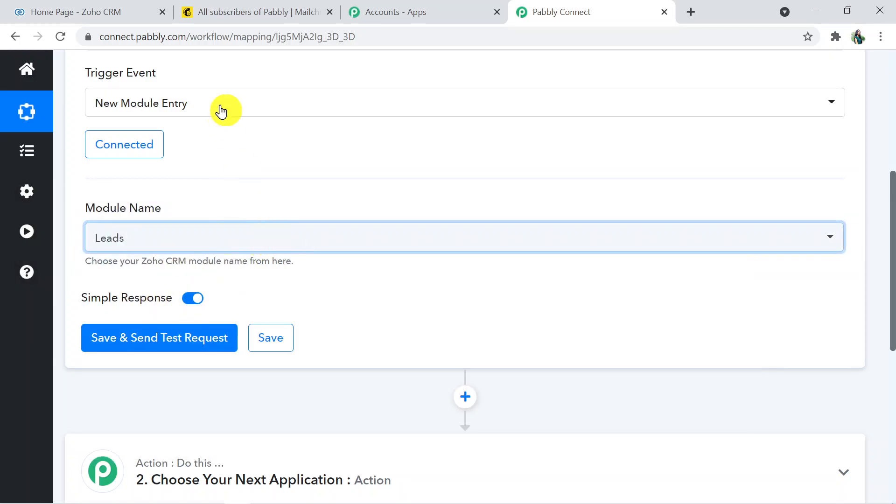
click(98, 10)
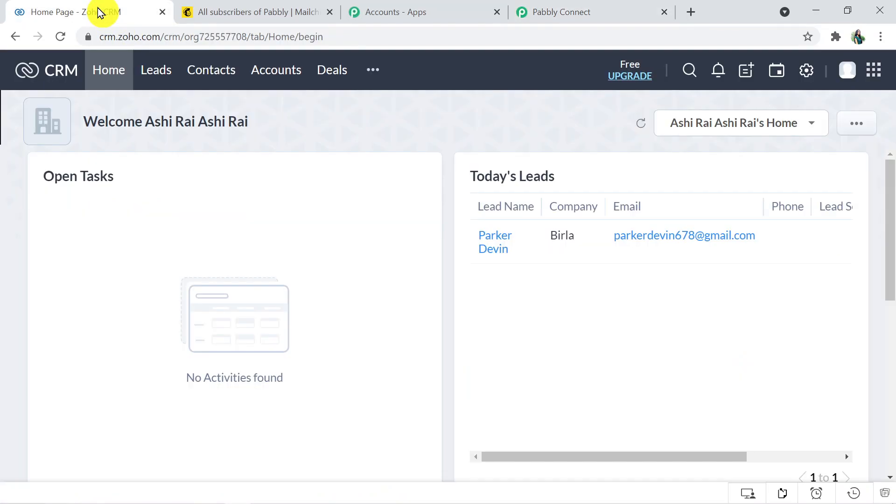
Save the Zoho CRM Leads trigger and send a test request, leaving Pabbly awaiting the webhook
click(147, 79)
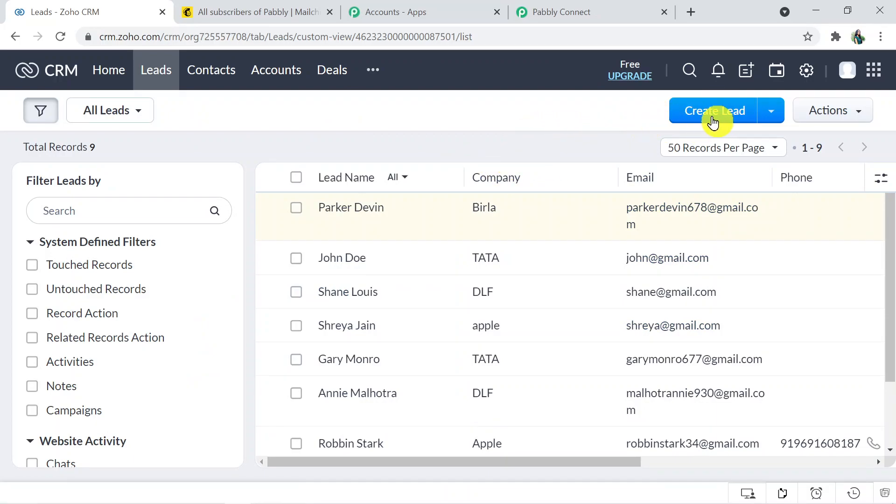
click(615, 7)
scroll(891, 256, down, 1)
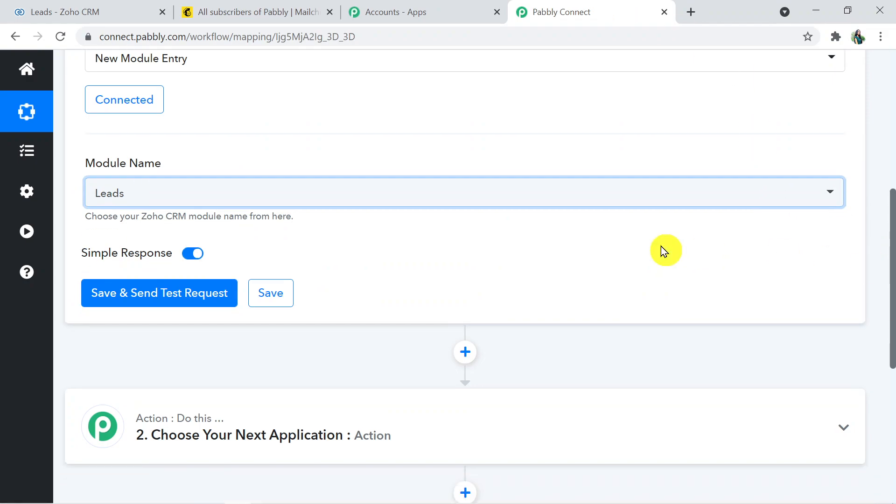
click(169, 298)
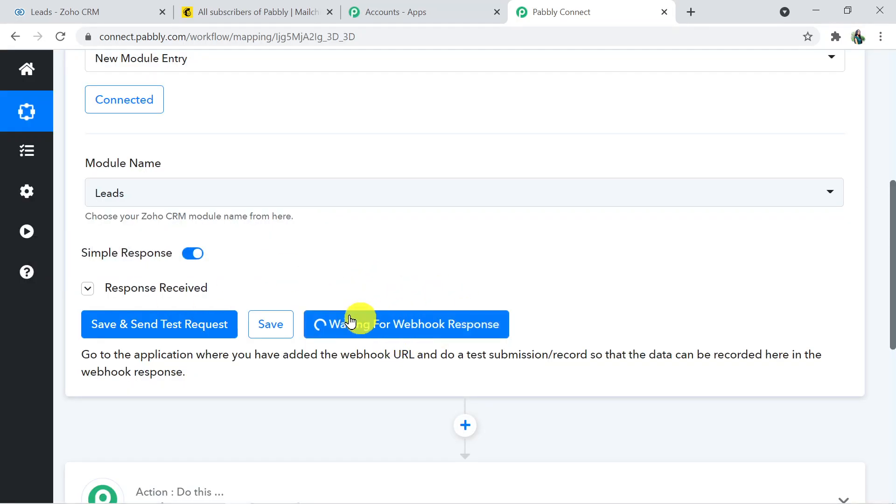
click(426, 324)
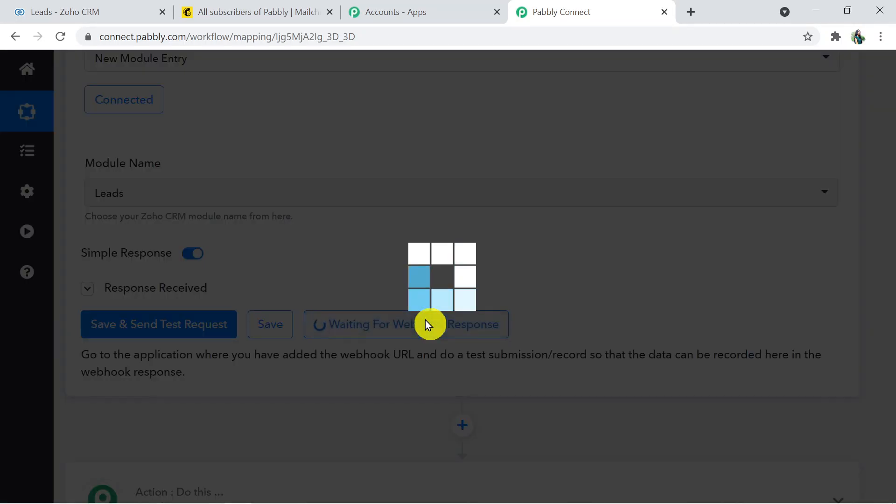
click(96, 11)
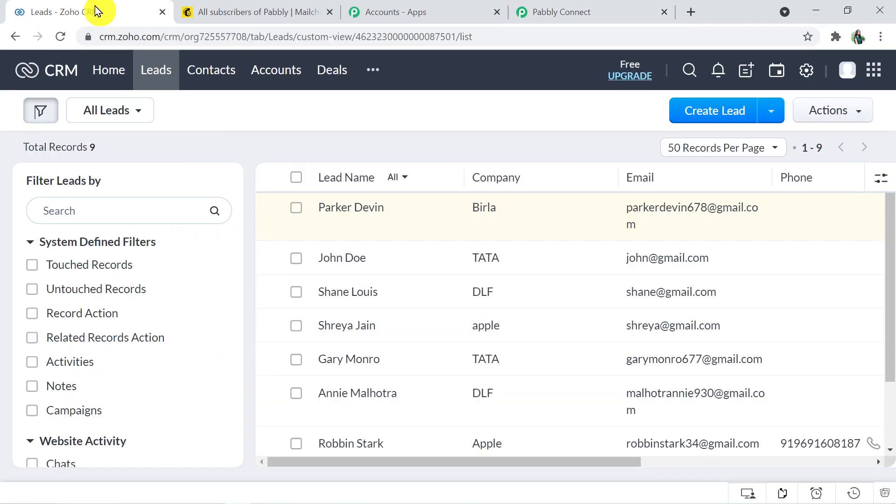
Start a new Zoho CRM lead and enter its first name, last name and company TATA
click(722, 113)
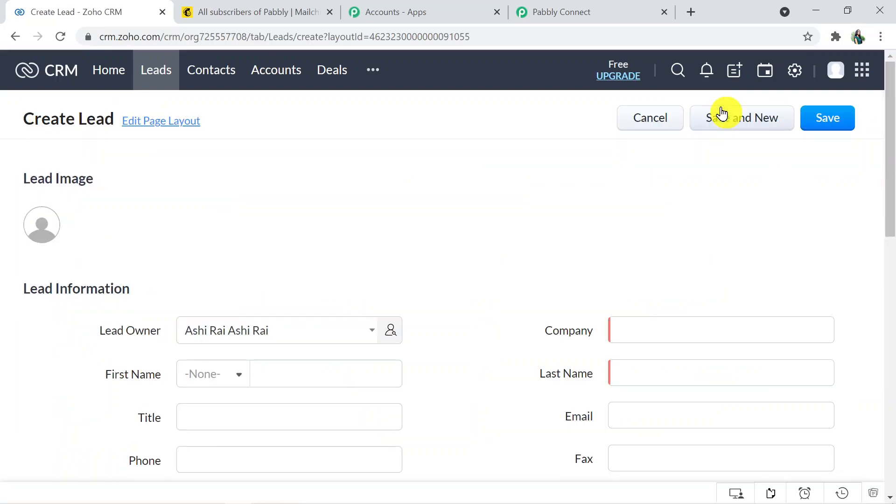
drag(891, 176, 891, 256)
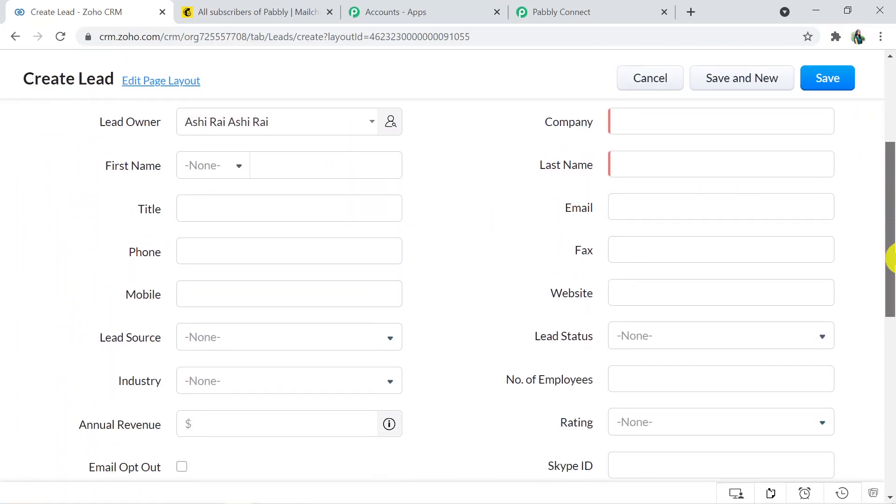
click(300, 167)
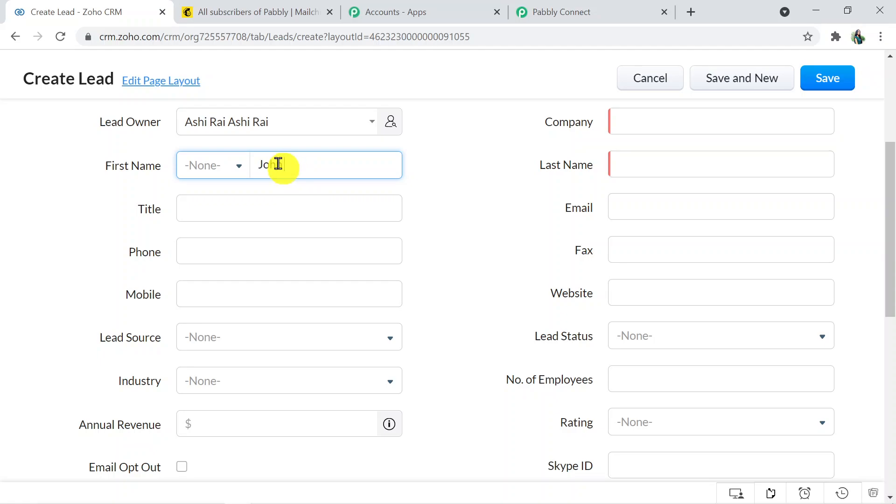
text(John)
click(658, 163)
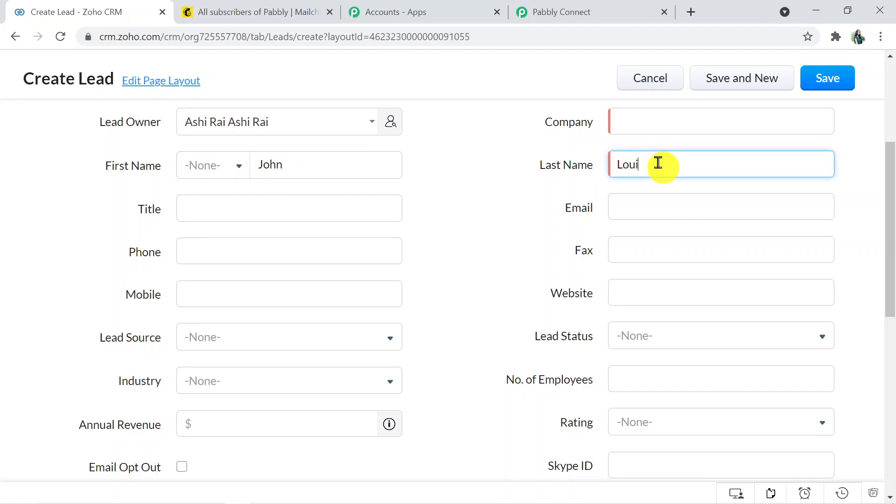
click(650, 121)
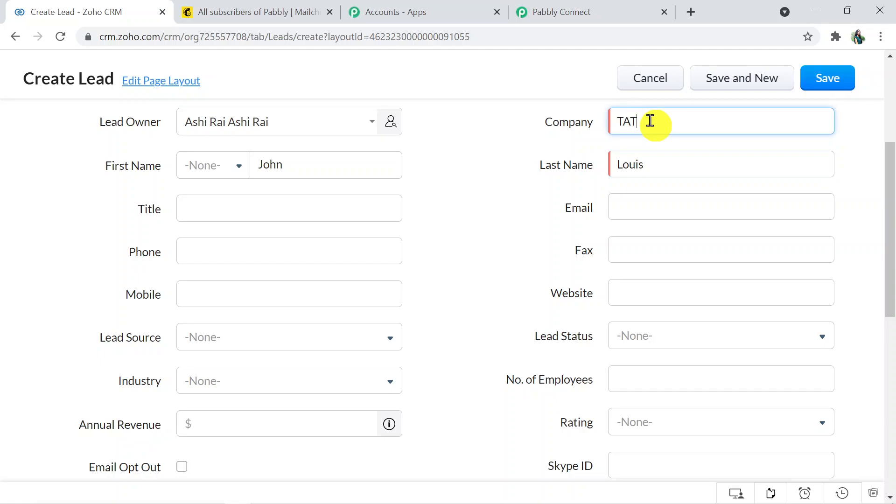
Add the title Product Manager, a mobile number and an email address, then save the lead
click(221, 209)
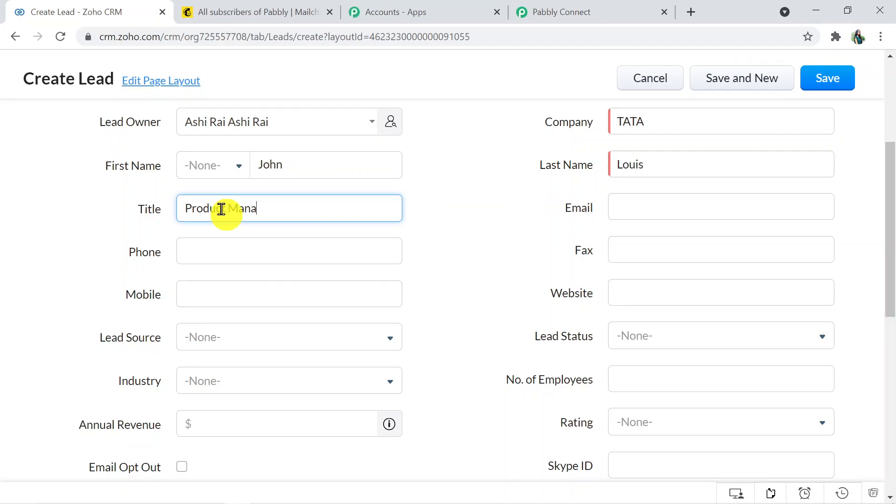
click(202, 296)
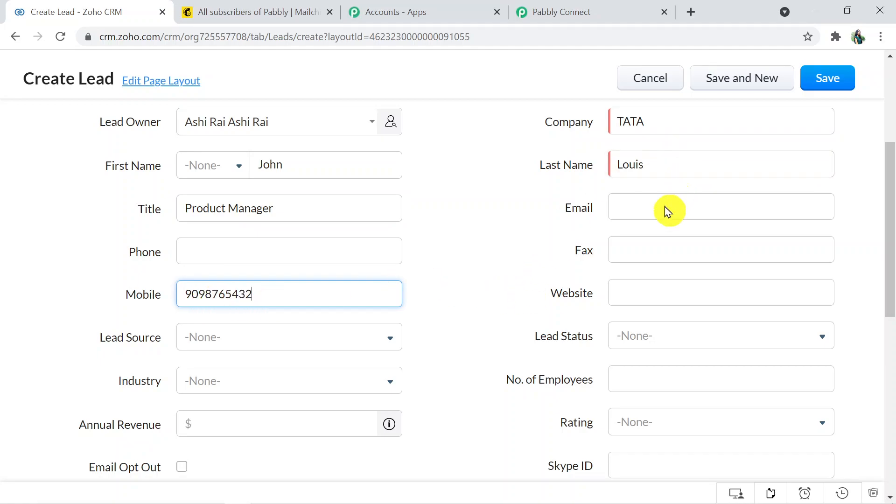
click(641, 202)
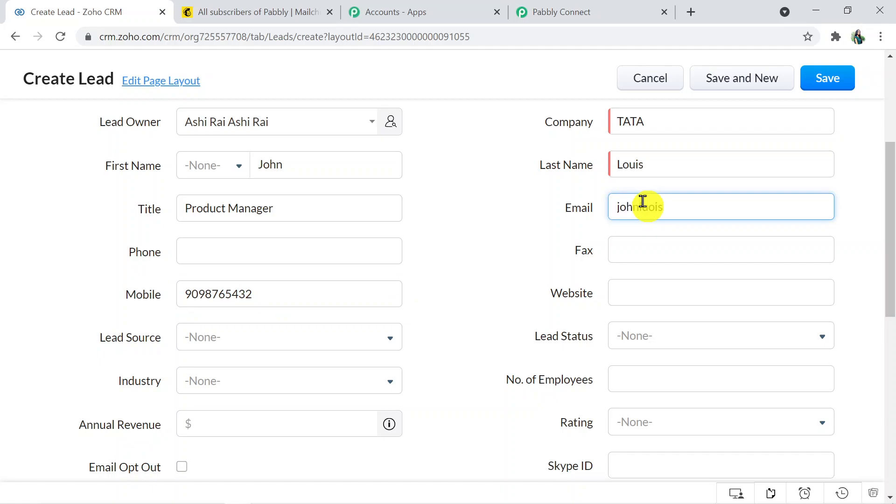
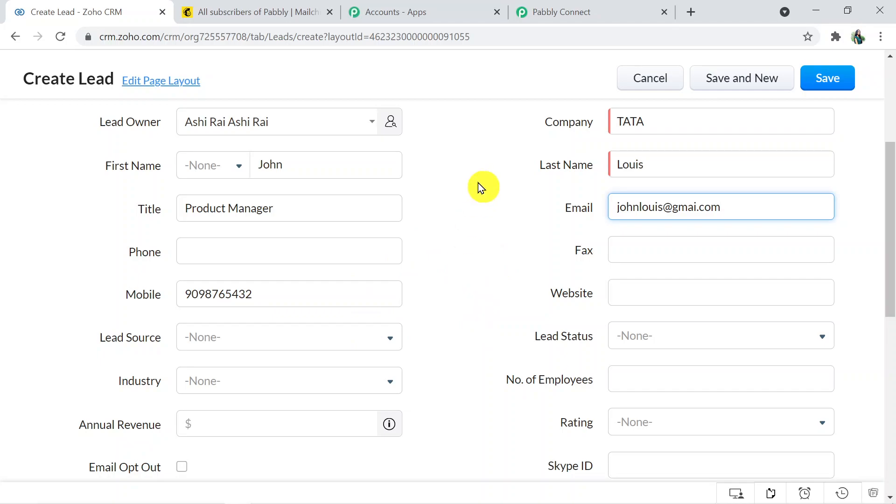
click(823, 72)
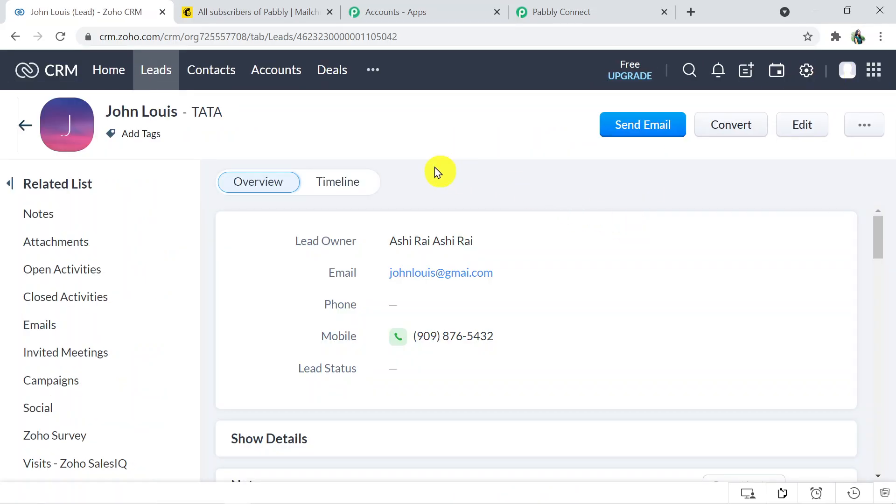
click(572, 9)
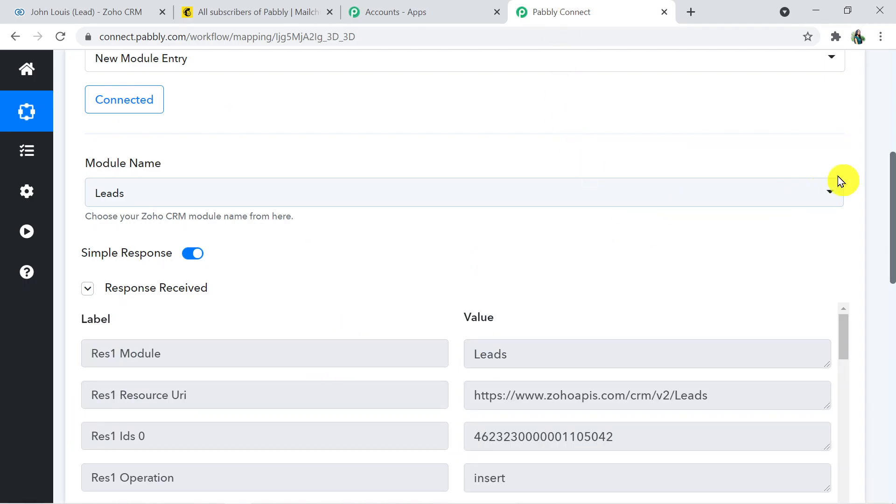
Scroll through the captured Zoho CRM response to confirm the Product Manager designation and mobile number
drag(892, 213, 892, 296)
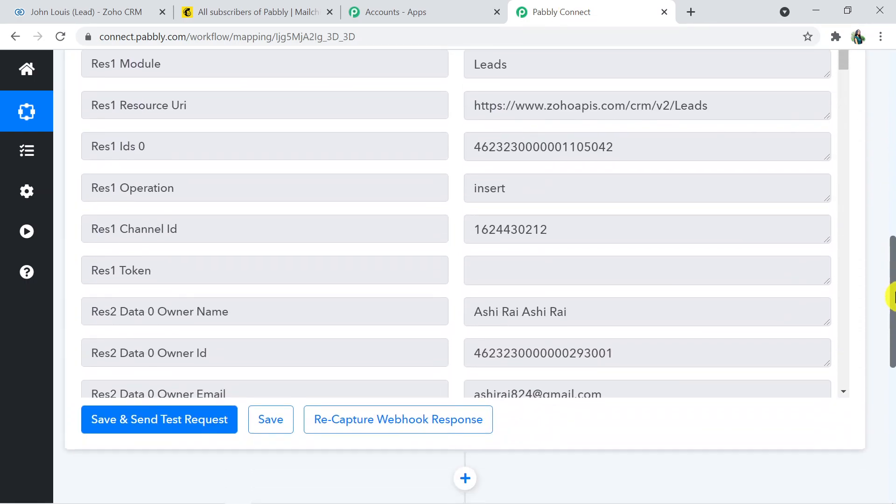
drag(844, 66, 848, 346)
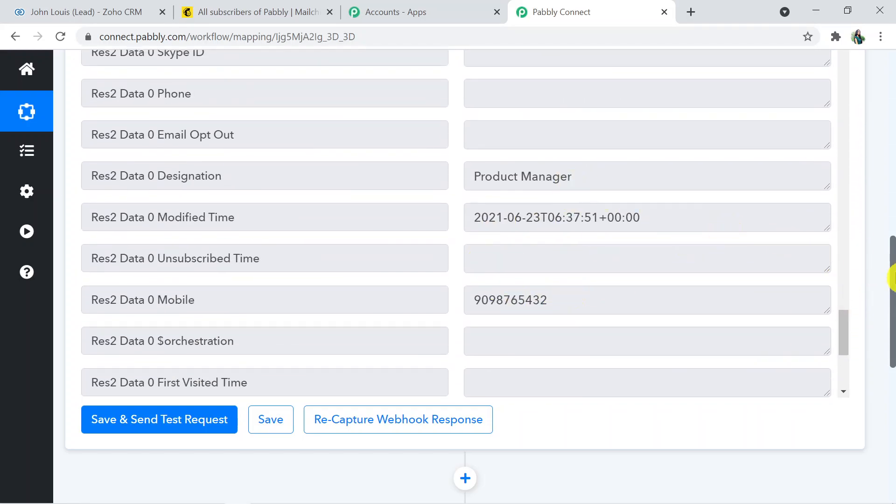
drag(892, 289, 894, 319)
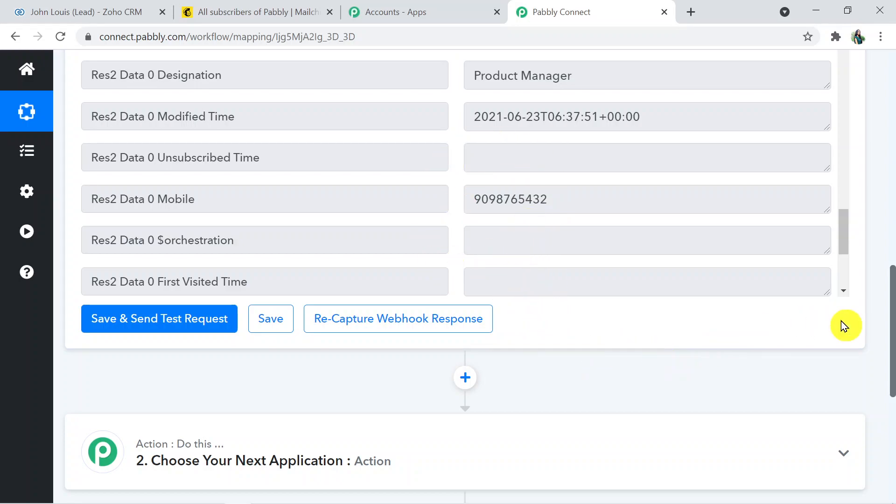
drag(891, 320, 884, 377)
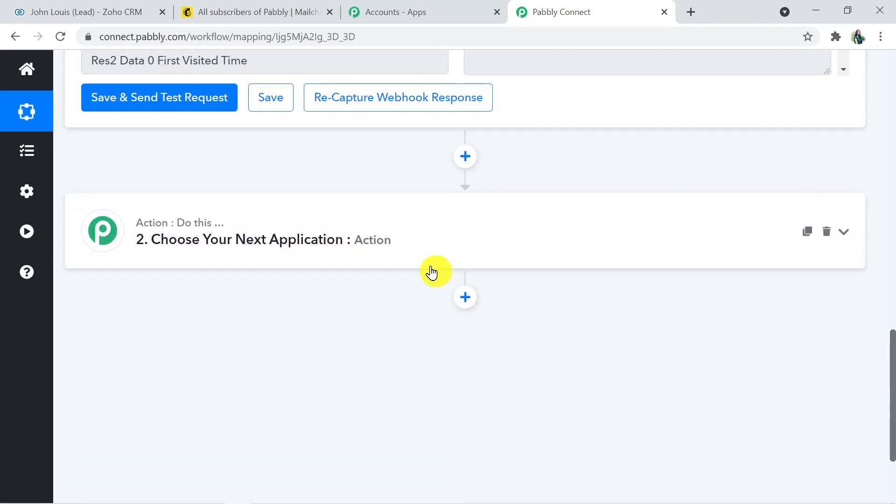
Set the action step's app to MailChimp and its action event to Add New Member
click(425, 229)
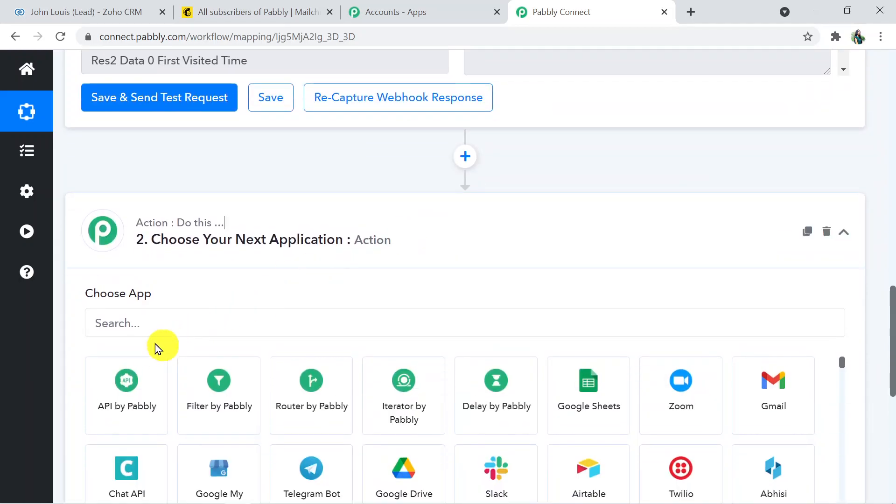
click(141, 326)
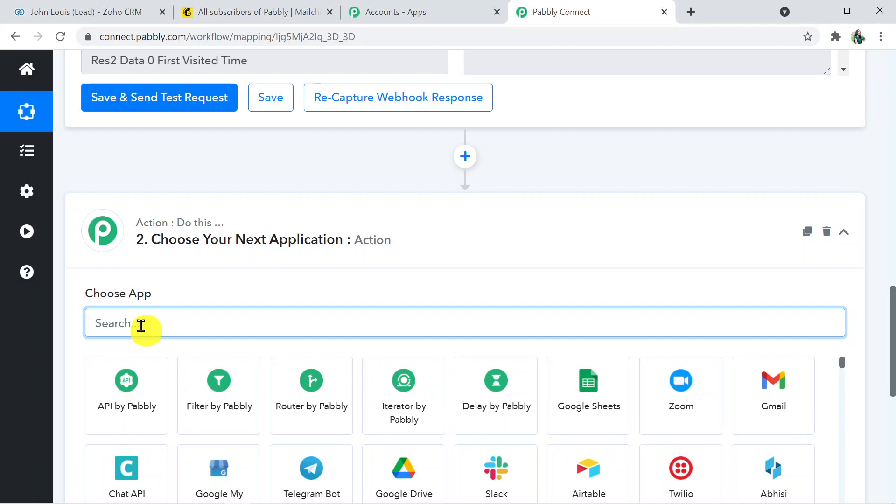
text(mail)
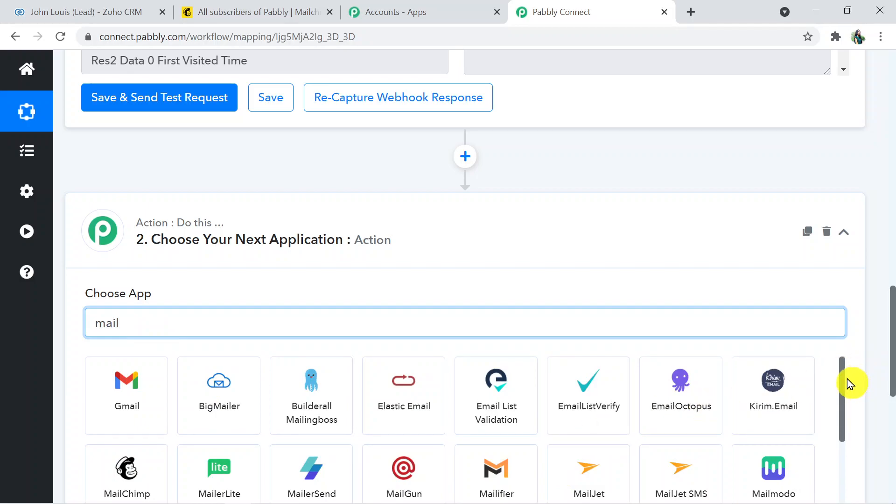
drag(844, 385, 850, 430)
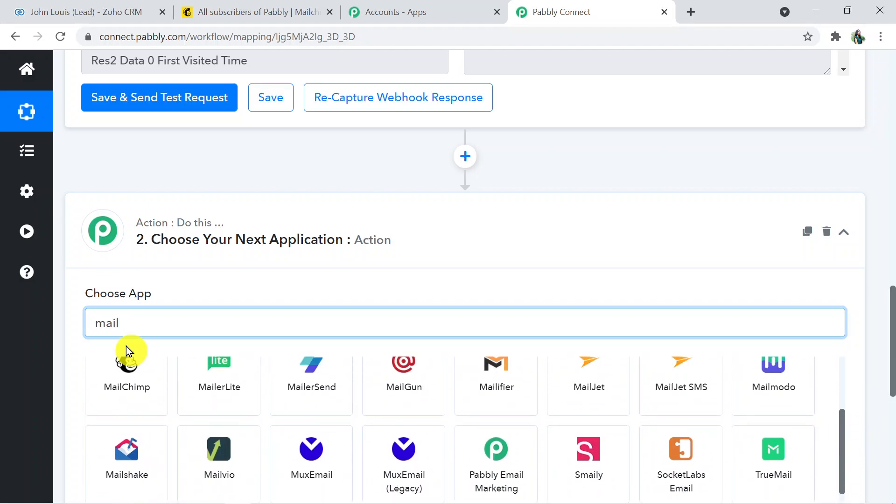
click(131, 394)
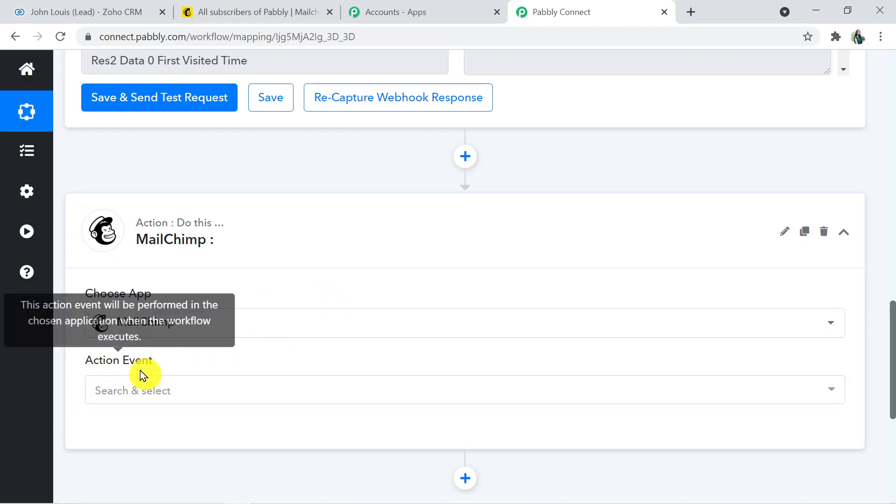
click(158, 395)
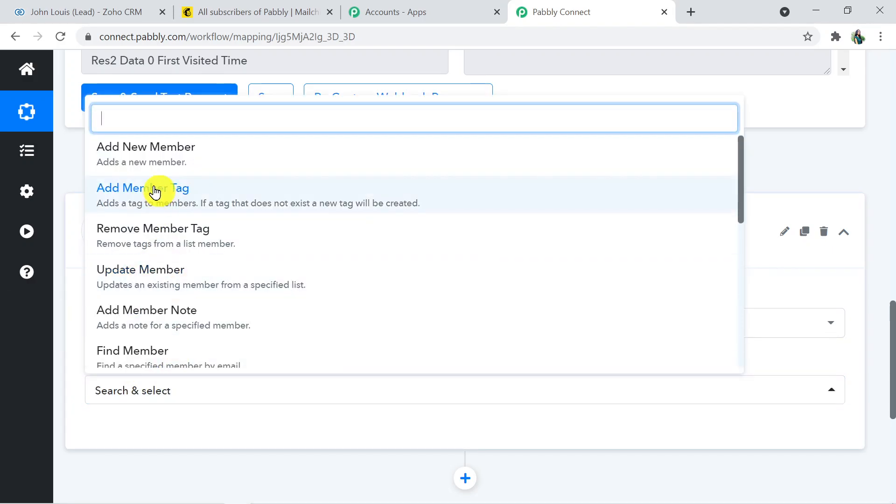
click(161, 150)
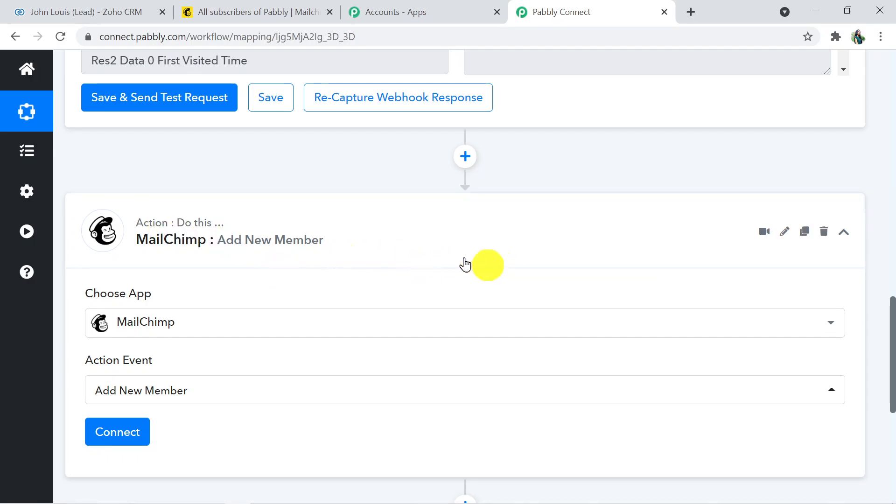
drag(891, 311, 892, 350)
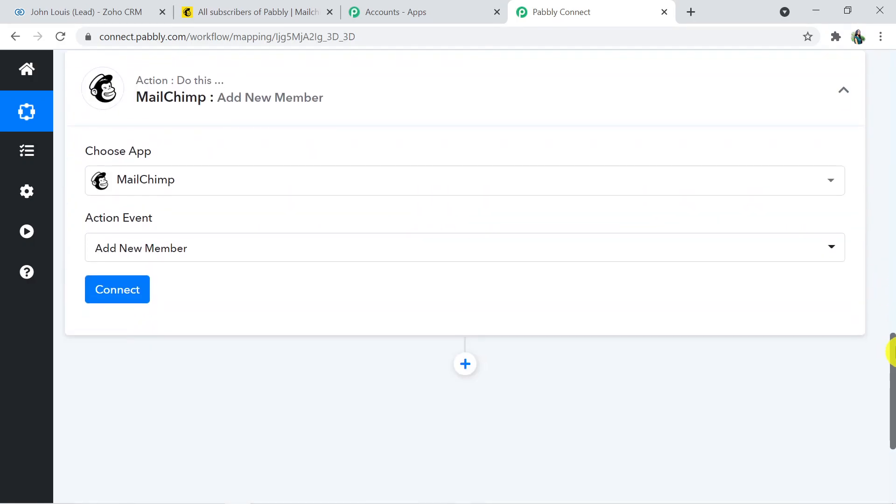
Choose to add a new MailChimp connection named MailChimp #4 and reveal its Token and Data Center fields
click(105, 296)
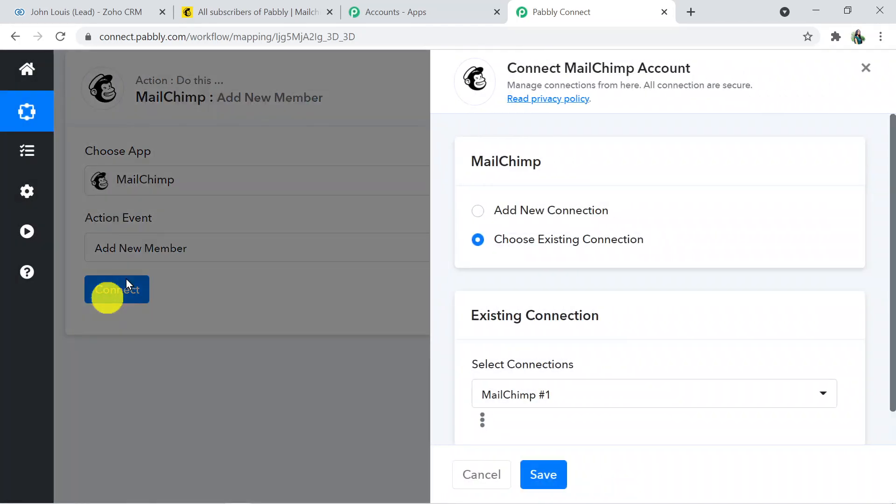
click(476, 211)
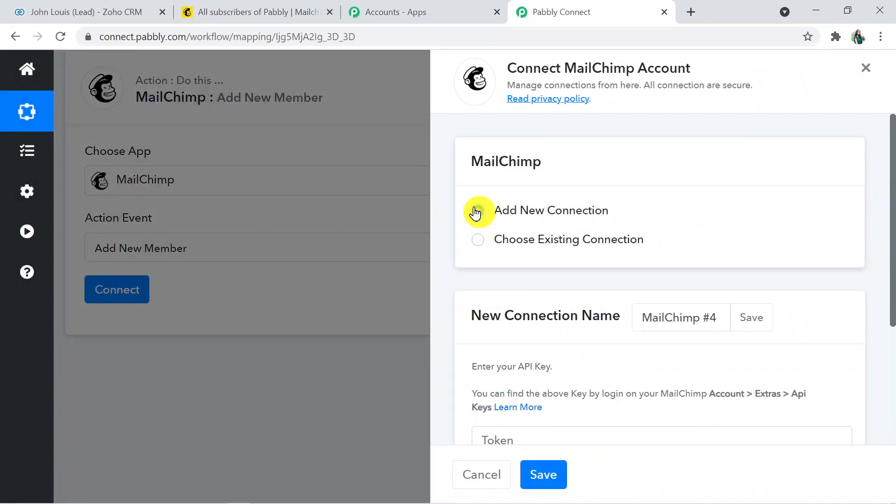
drag(891, 255, 891, 352)
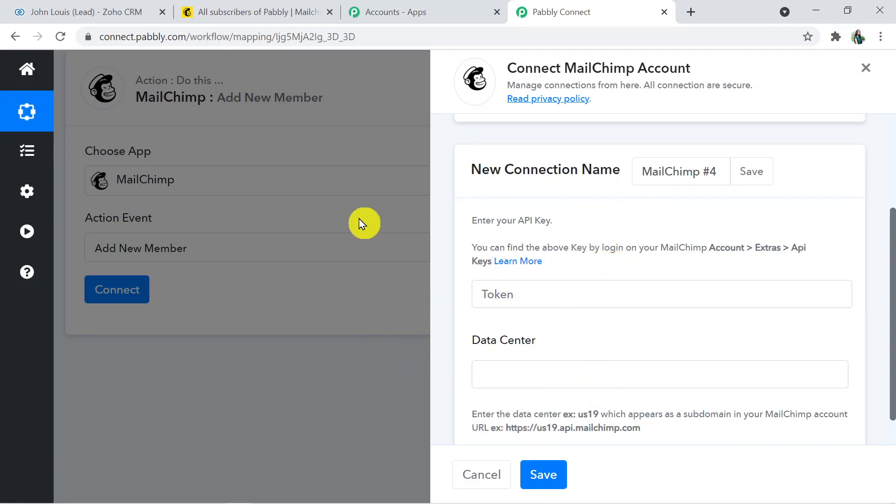
Go to Mailchimp's Account > Extras > API keys page and begin creating a new key
click(238, 10)
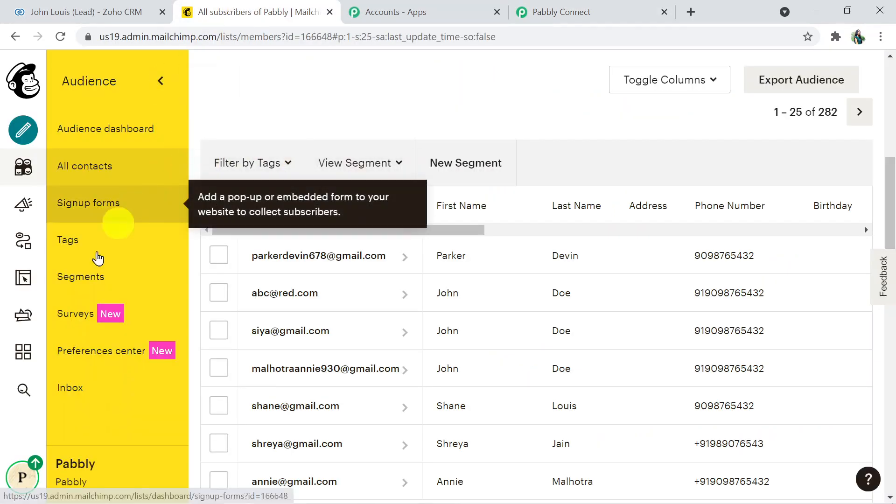
click(23, 475)
click(103, 365)
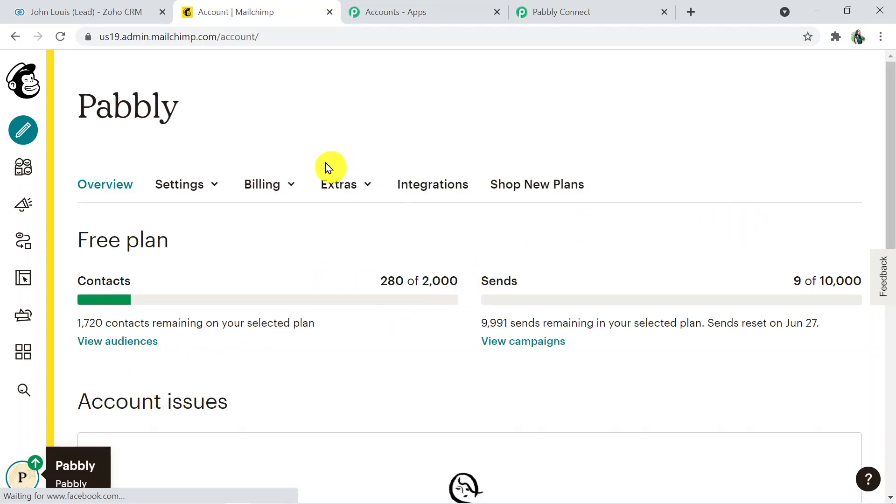
click(335, 182)
click(344, 263)
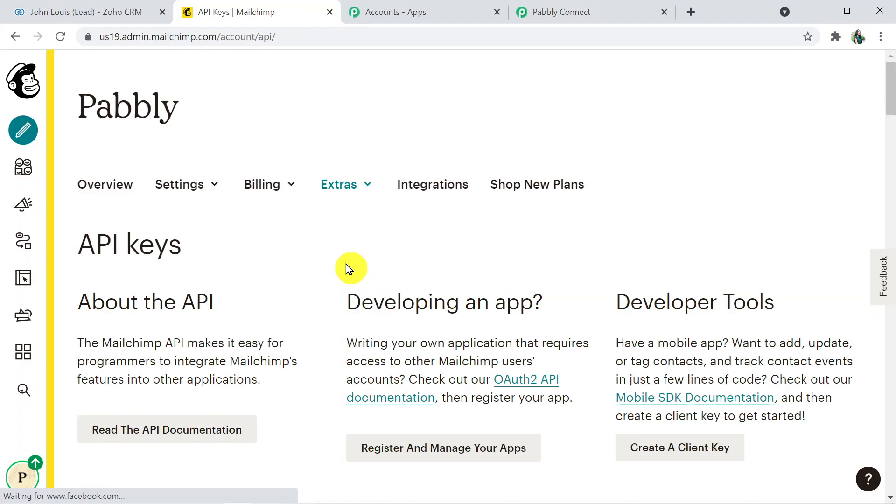
drag(890, 81, 882, 353)
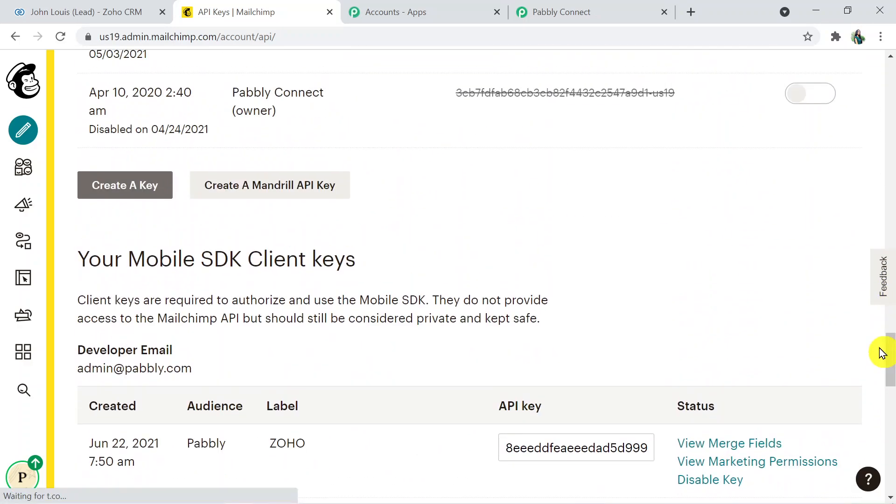
click(121, 195)
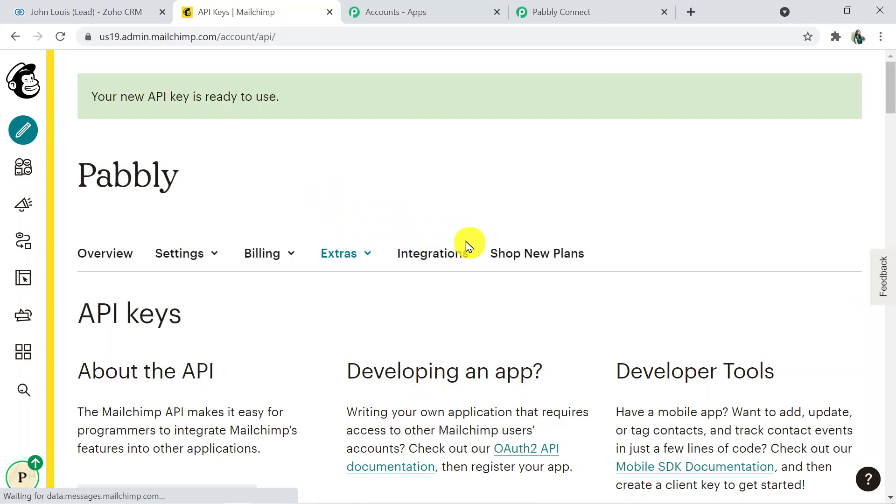
drag(890, 94, 891, 401)
Create a mobile client key labelled ZOHO, entering the developer email address
click(128, 394)
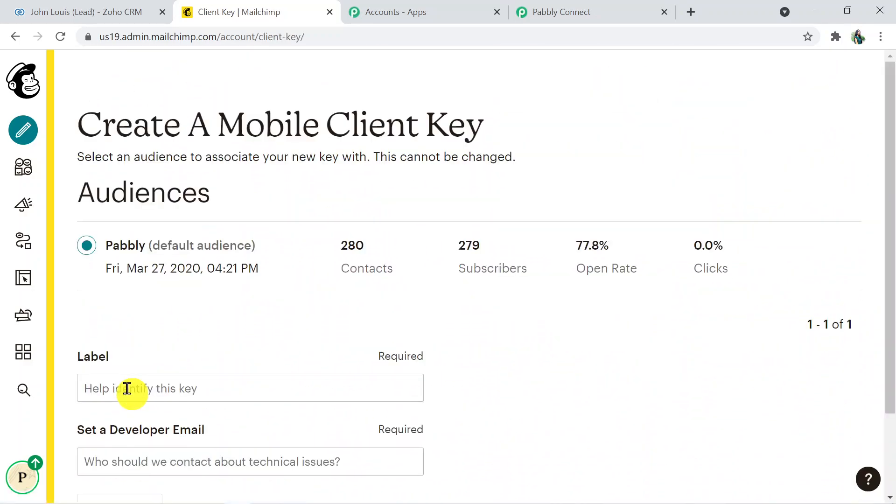
drag(895, 169, 893, 225)
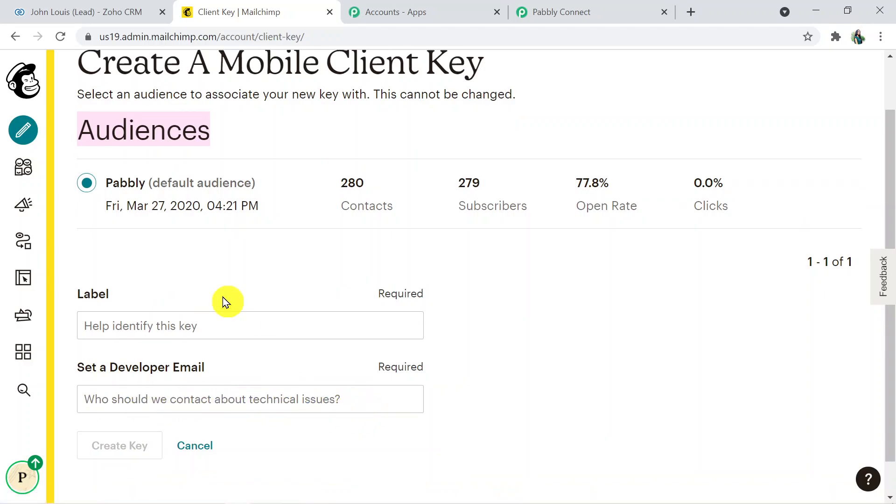
click(120, 331)
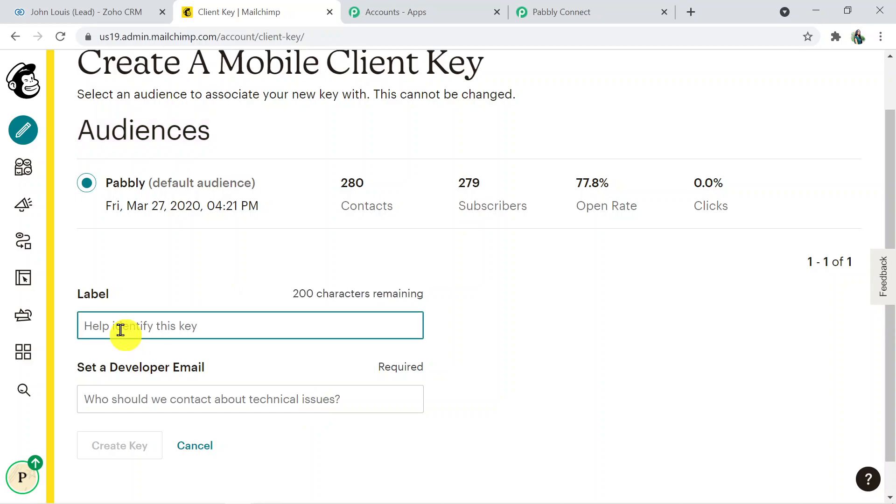
text(ZOHO)
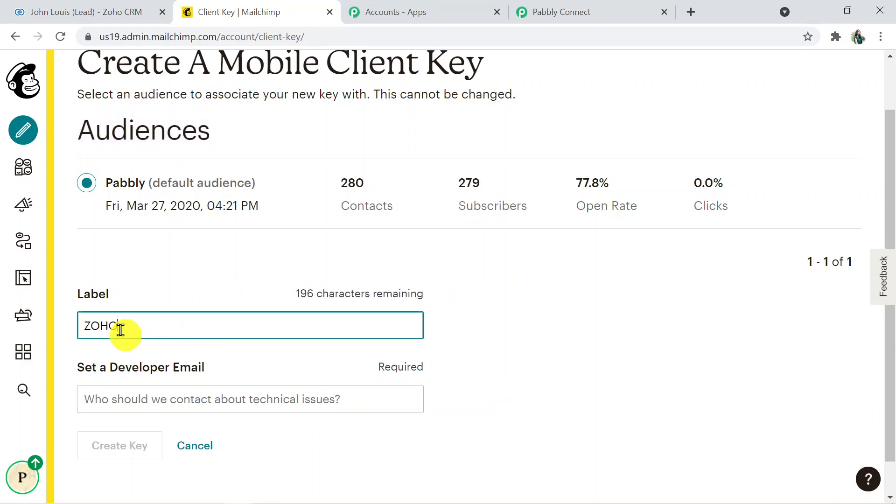
click(216, 400)
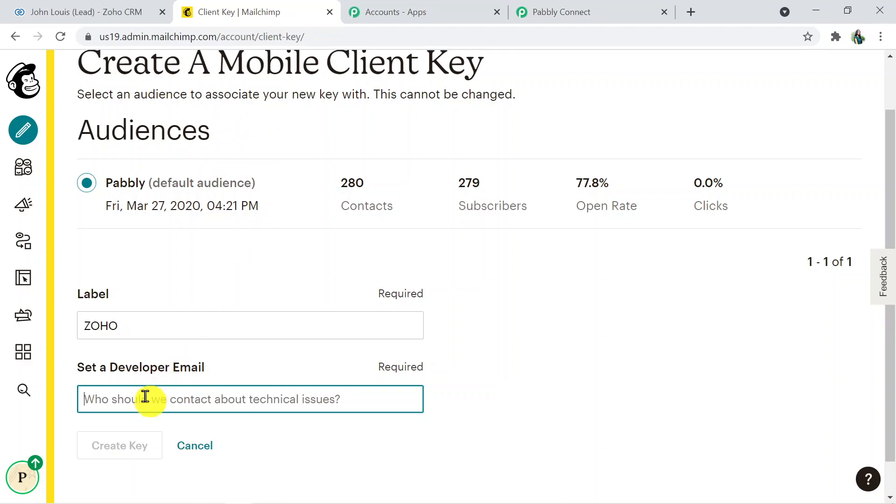
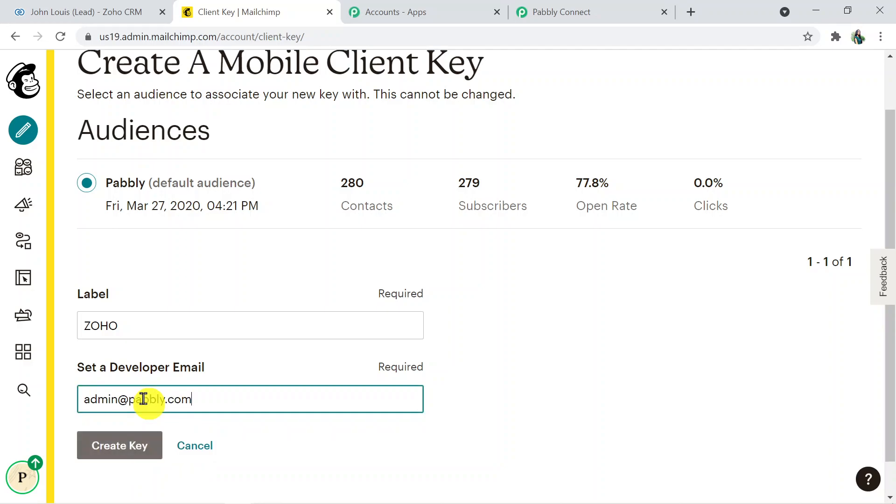
click(144, 449)
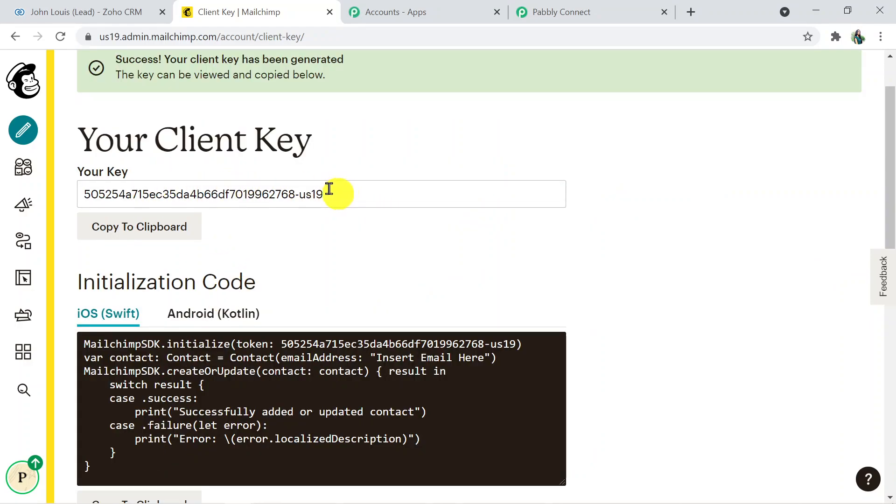
Select the generated key and its us19 data-center suffix
drag(295, 193, 76, 190)
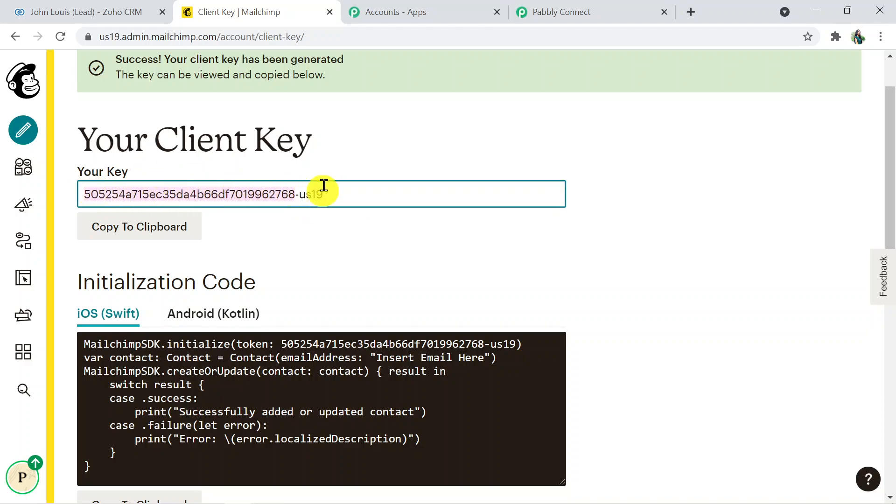
drag(324, 194, 303, 194)
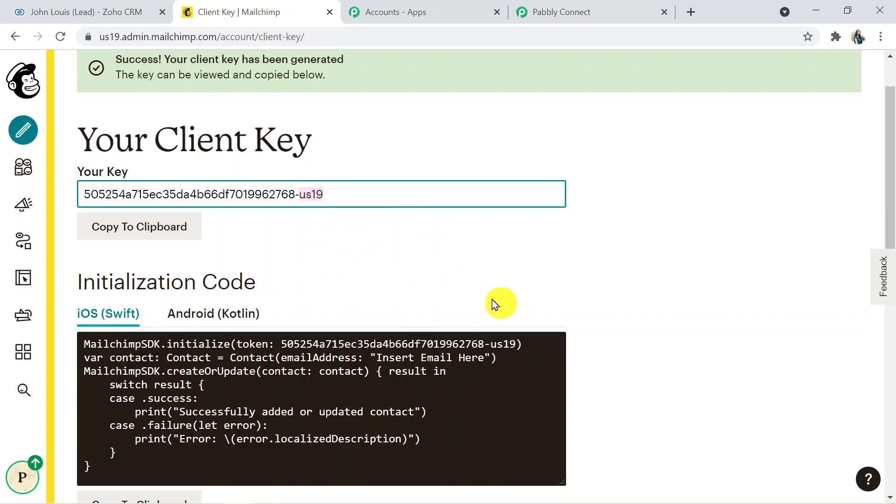
click(893, 223)
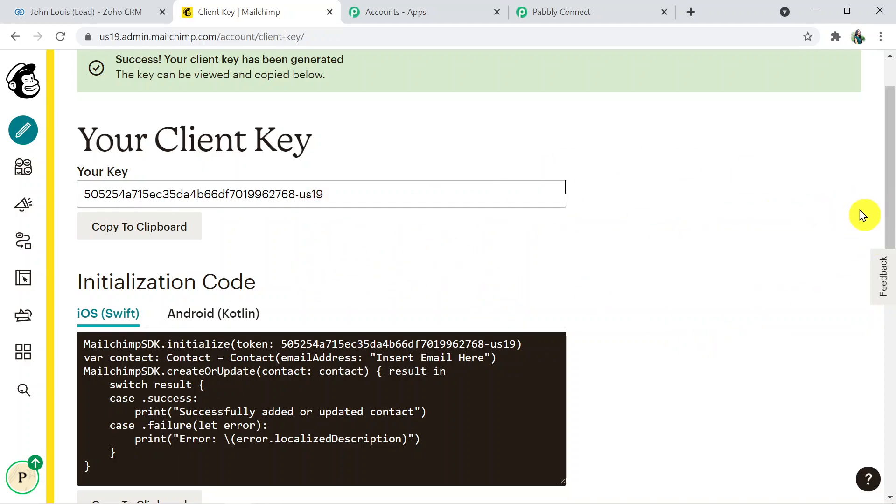
scroll(889, 217, up, 2)
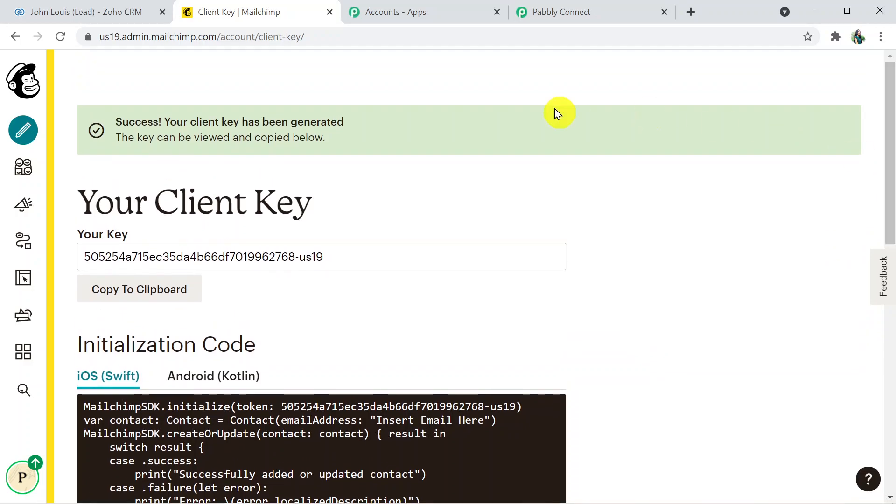
click(351, 37)
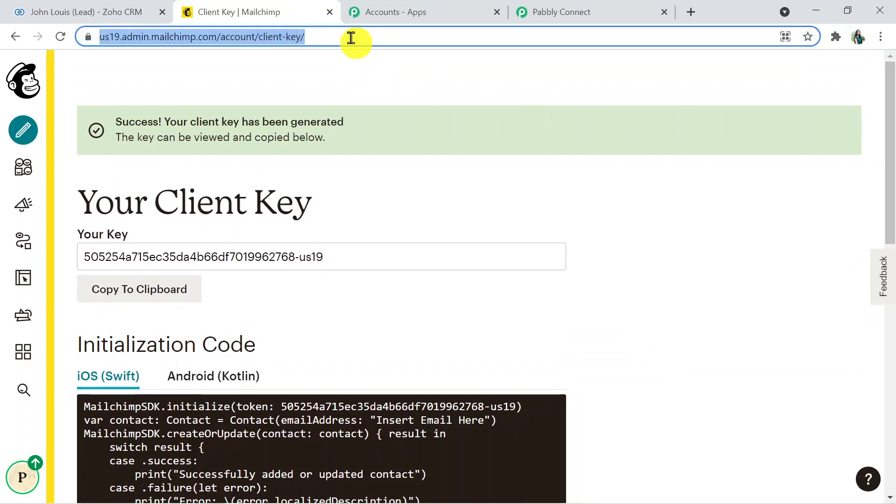
Reopen Mailchimp's /account/api page and copy the newest API key
click(351, 38)
key(BackSpace)
key(BackSpace)
key(BackSpace)
key(BackSpace)
key(BackSpace)
key(BackSpace)
key(BackSpace)
key(BackSpace)
key(BackSpace)
key(BackSpace)
key(BackSpace)
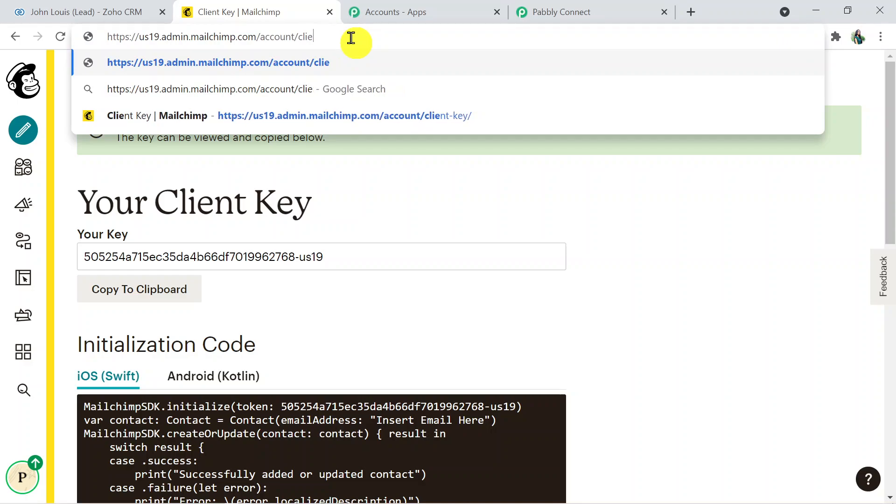
text(api)
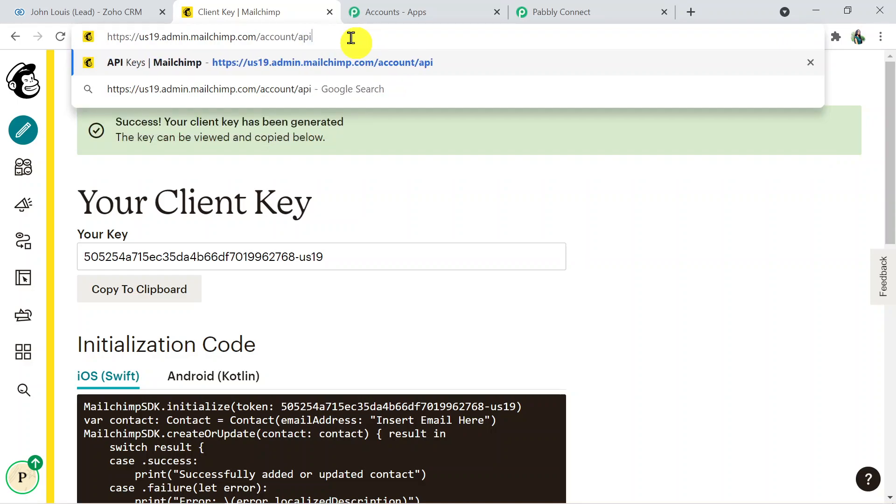
key(Return)
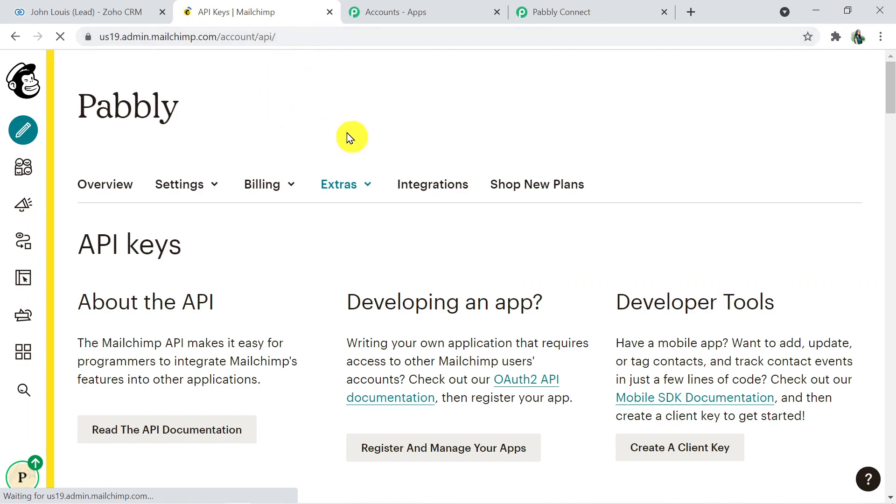
drag(891, 91, 895, 149)
click(670, 151)
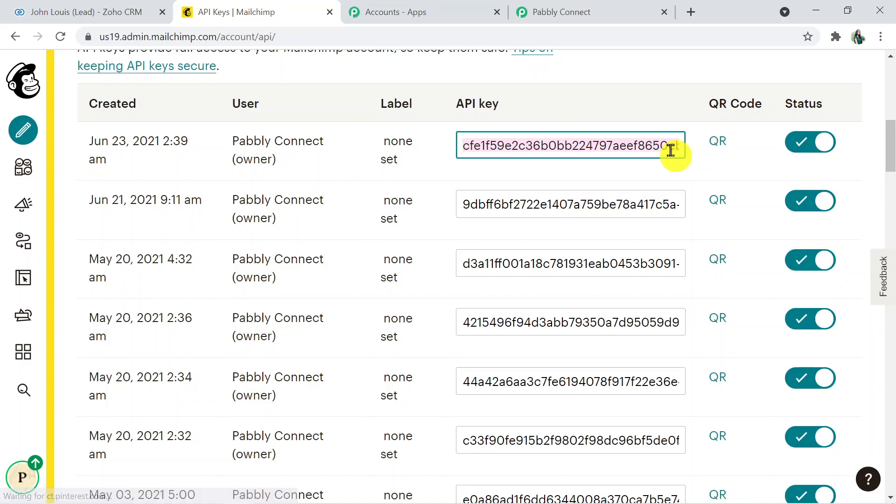
click(584, 6)
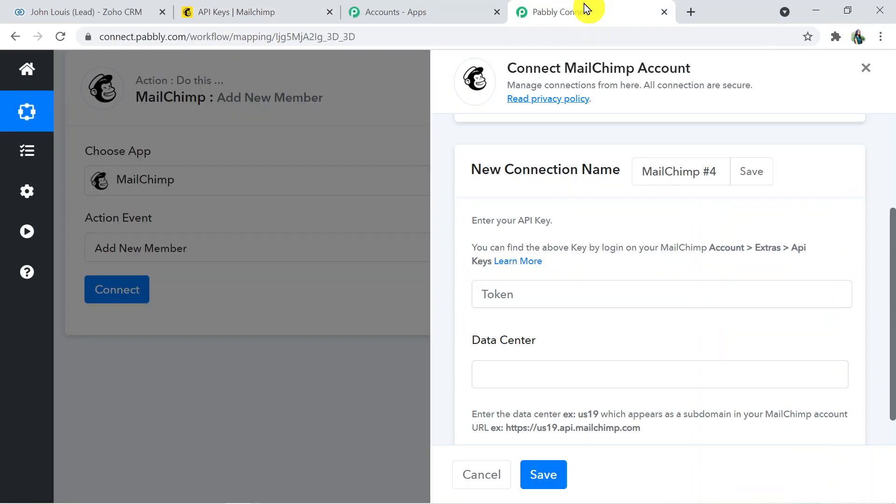
Paste the API key as the Token and take the us19 data center from the Mailchimp address
click(574, 297)
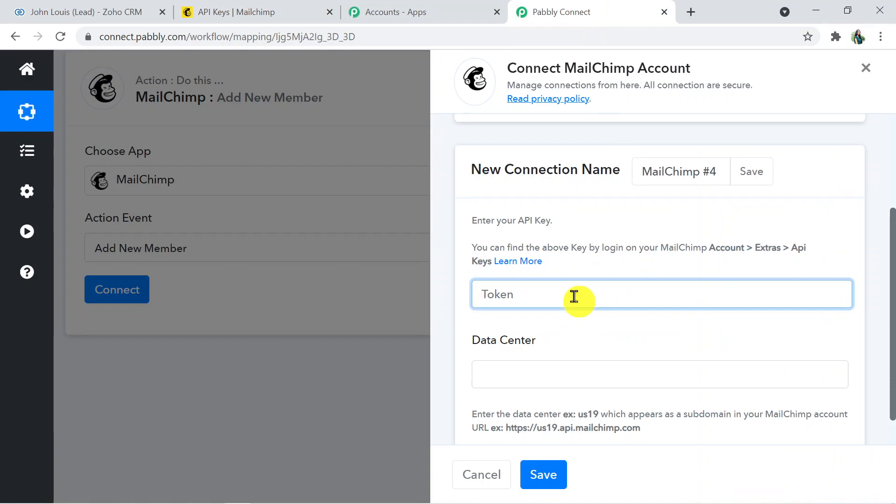
key(ctrl+v)
click(892, 335)
scroll(893, 320, down, 1)
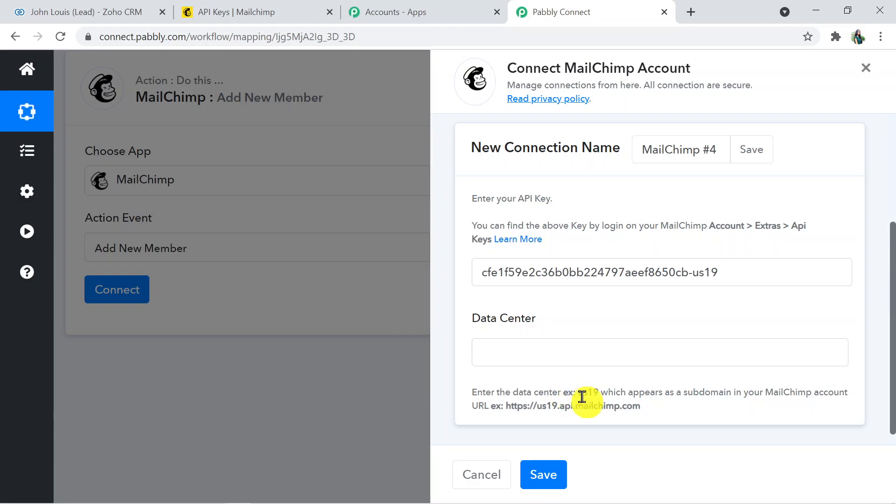
click(490, 352)
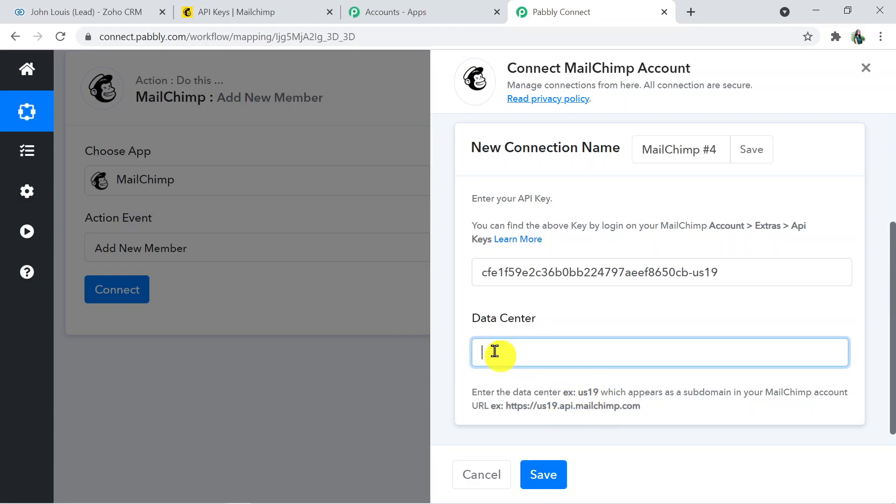
click(255, 13)
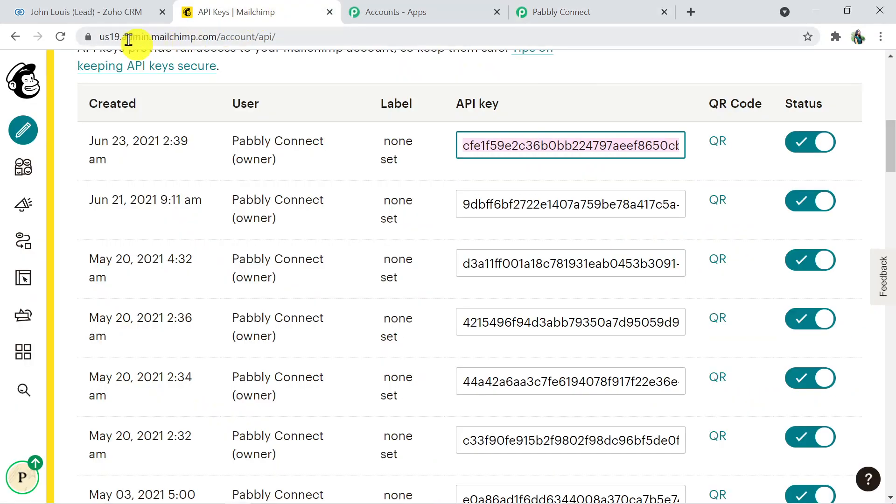
drag(119, 37, 96, 39)
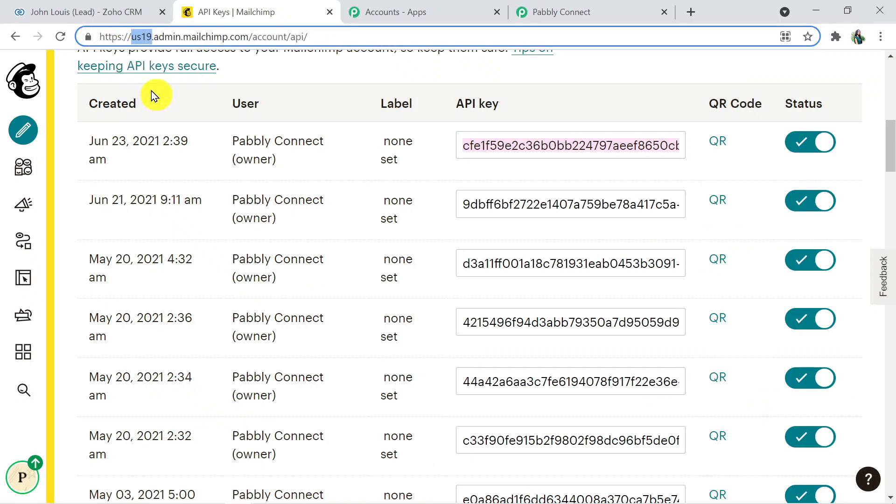
click(561, 14)
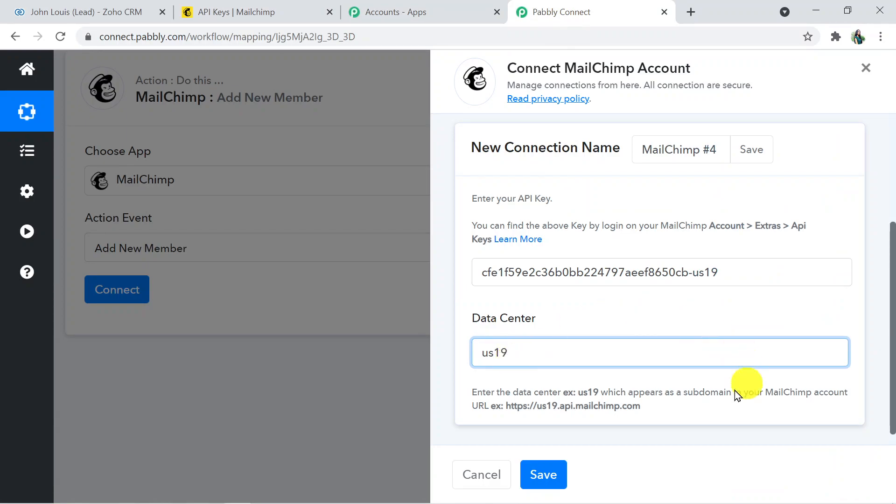
Save the MailChimp #4 connection and review the Add New Member fields with the Pabbly audience list
click(549, 484)
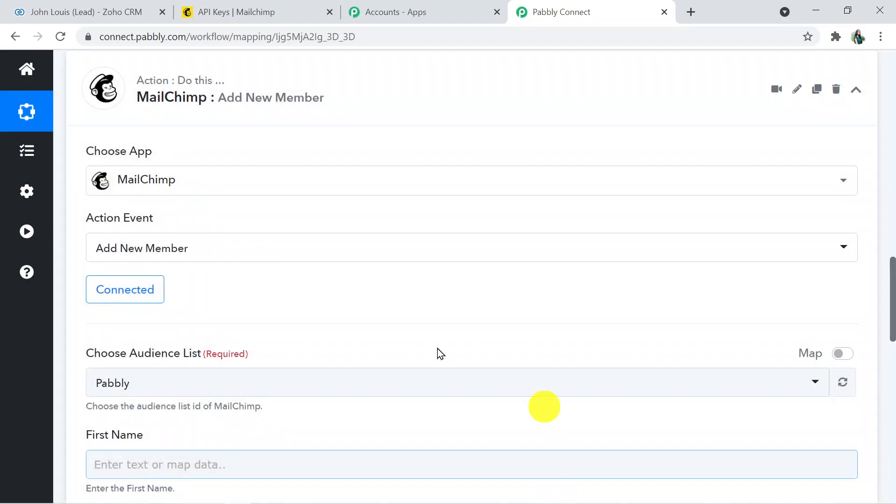
drag(891, 321, 891, 357)
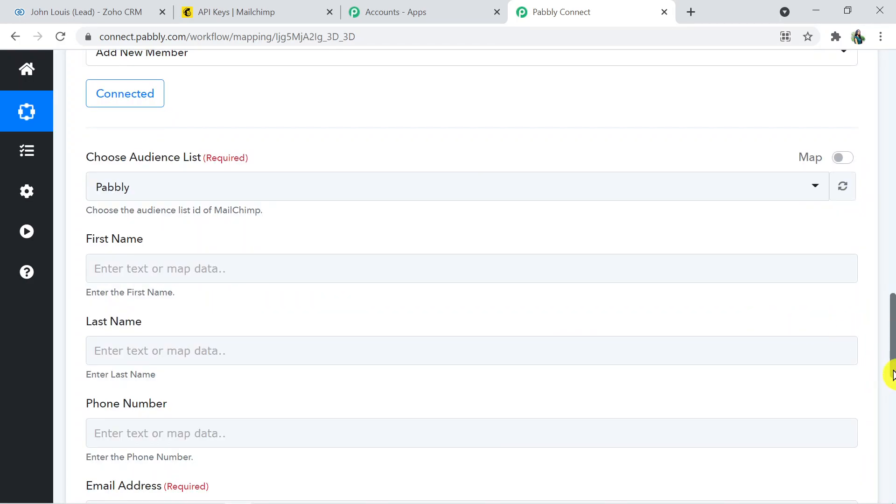
drag(892, 363, 892, 370)
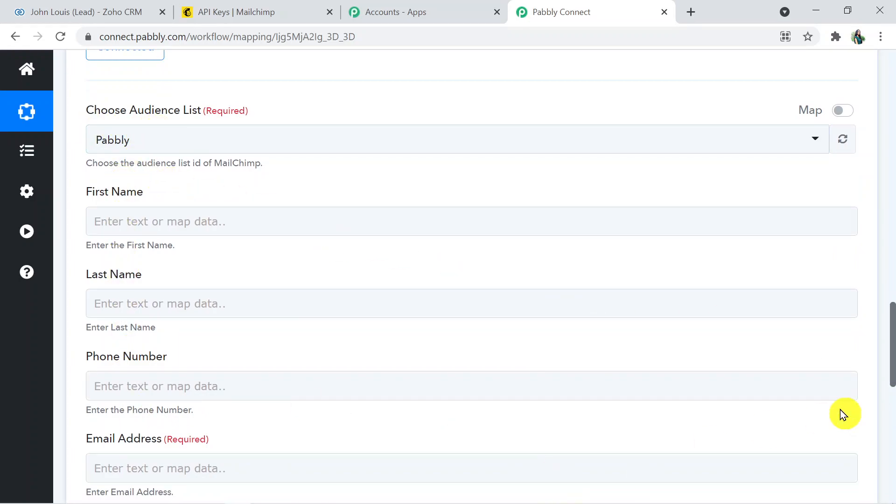
drag(891, 366, 891, 399)
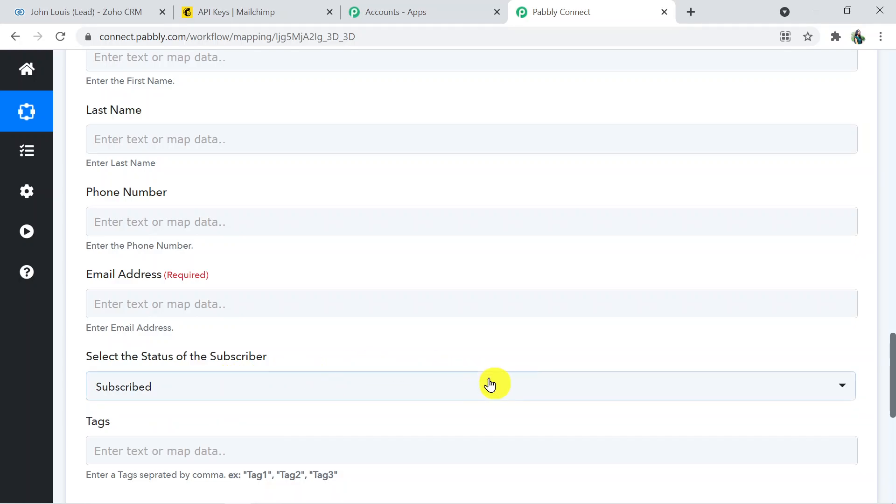
drag(891, 373, 892, 357)
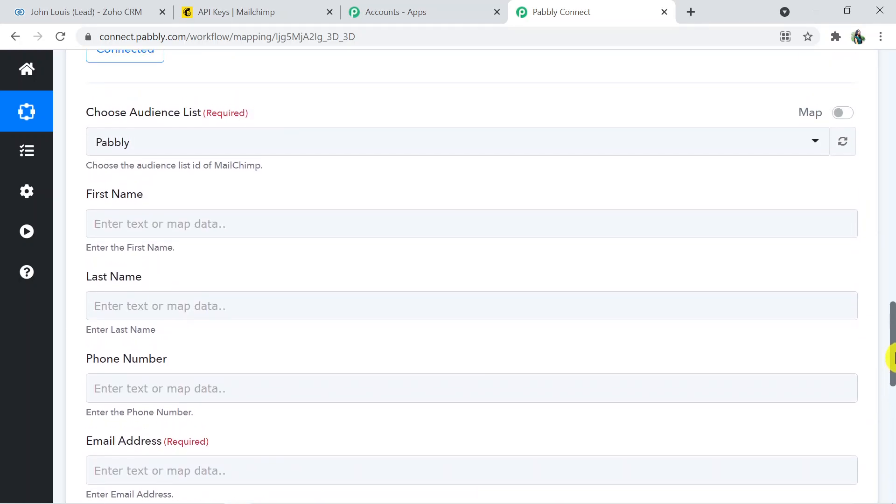
click(273, 18)
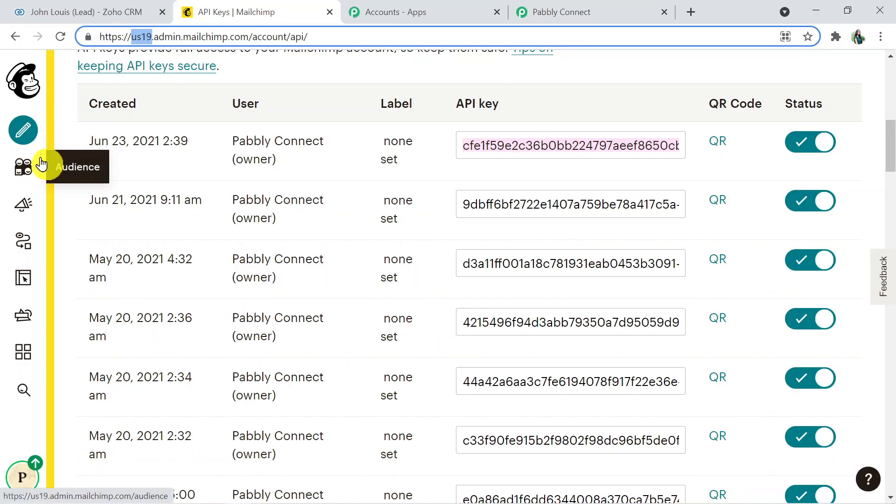
click(18, 168)
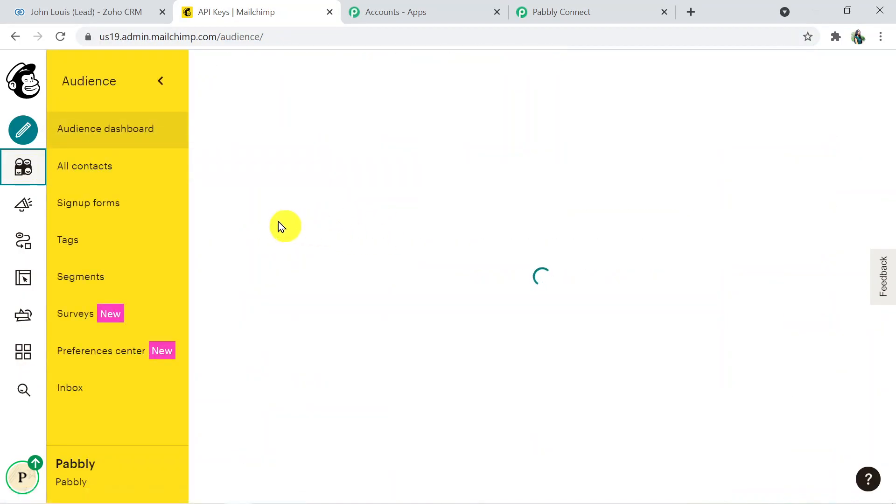
click(154, 179)
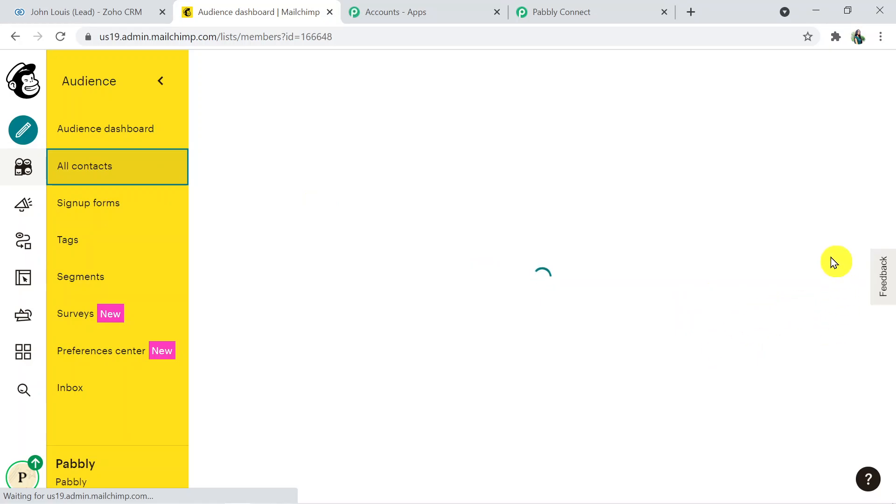
drag(889, 147, 892, 172)
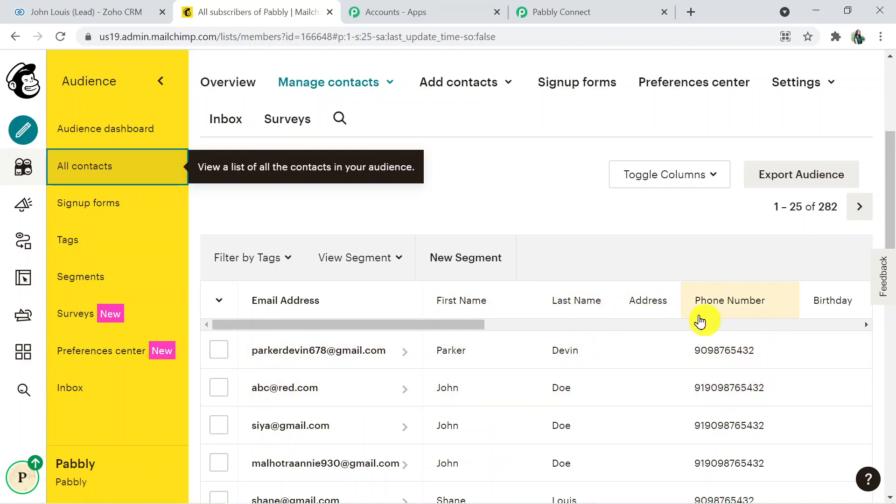
click(543, 10)
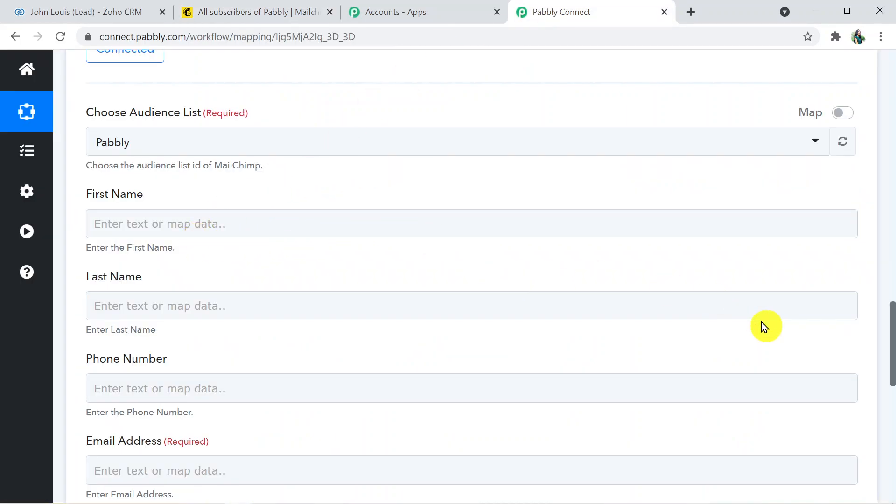
Map the Zoho lead's first name into the First Name field
mouse_move(892, 369)
mouse_down()
mouse_move(893, 331)
mouse_move(894, 362)
mouse_up()
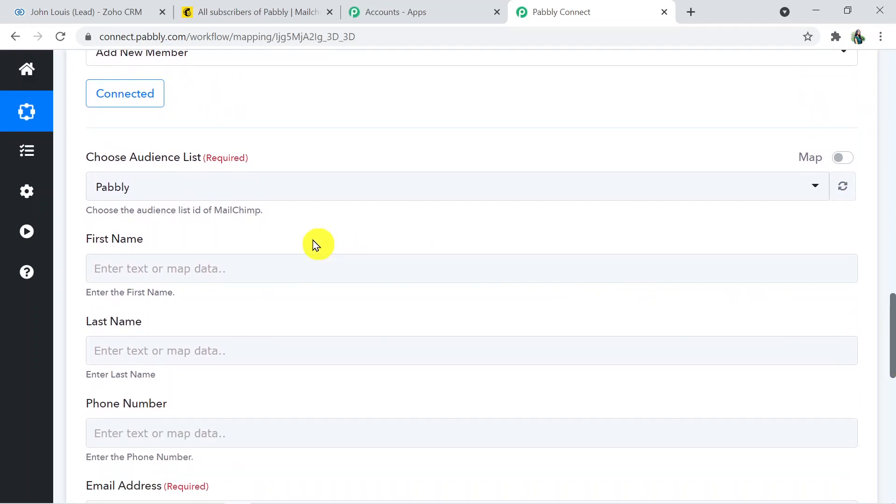
click(225, 260)
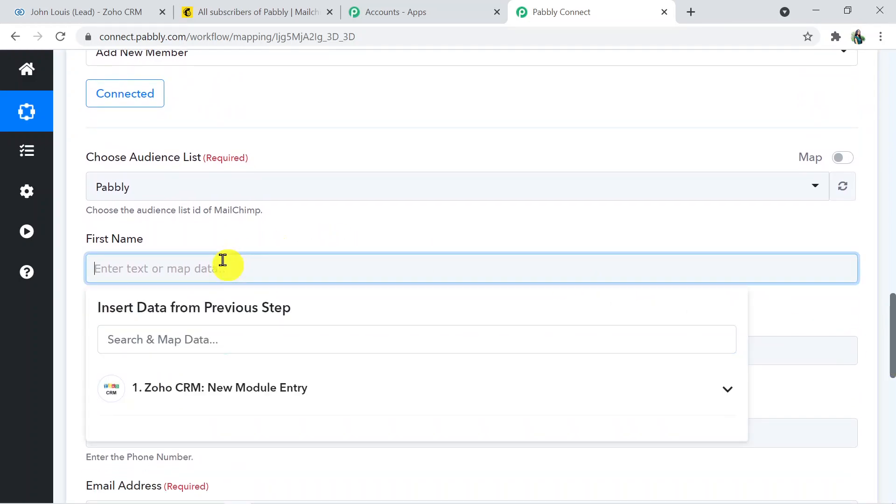
click(218, 412)
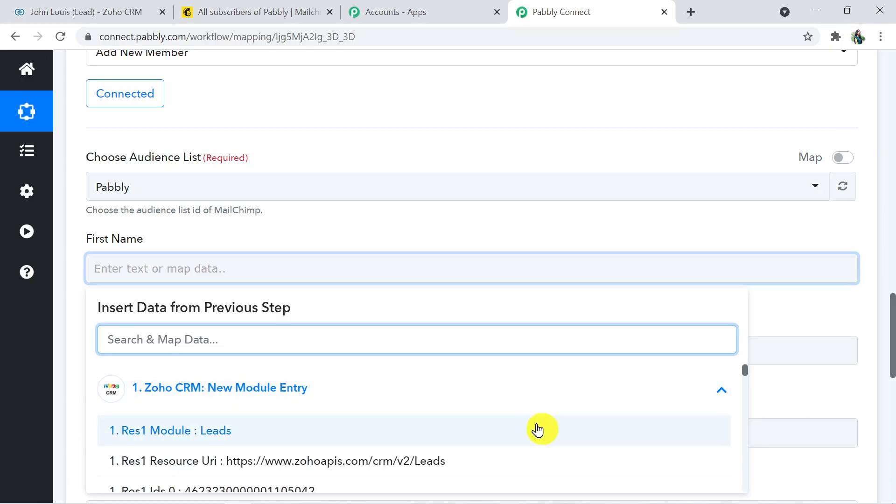
drag(892, 345, 892, 366)
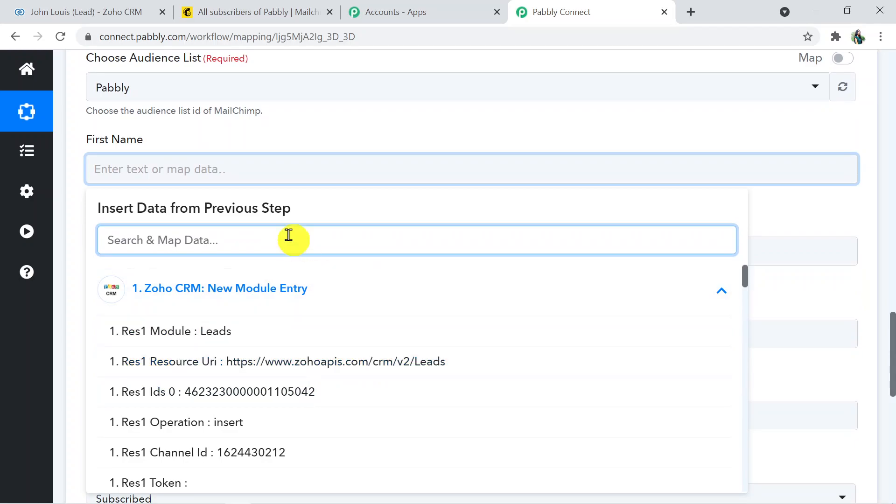
click(159, 240)
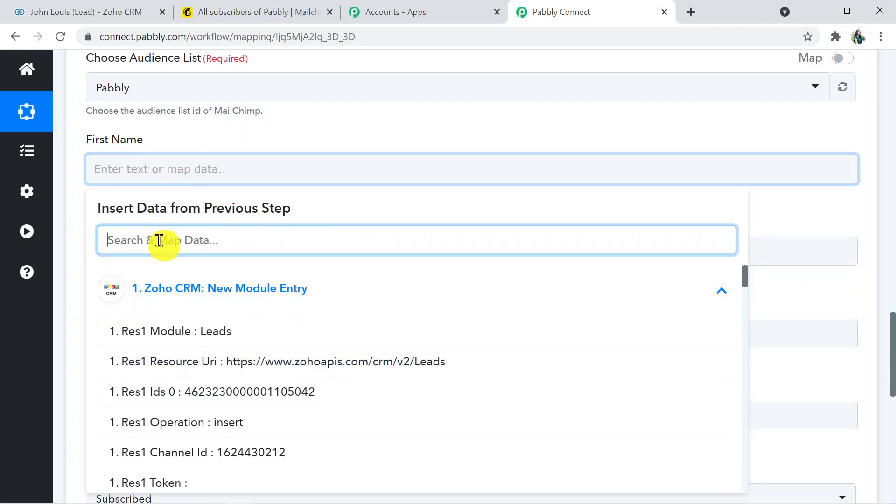
text(fir)
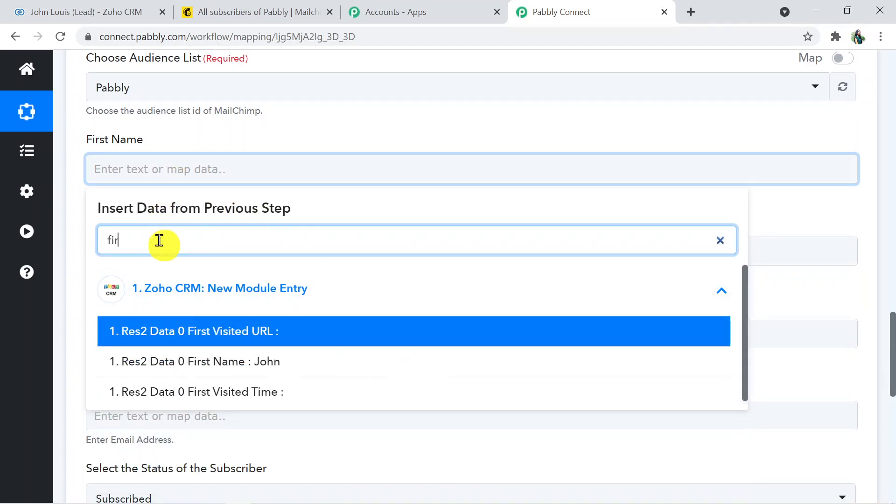
click(189, 373)
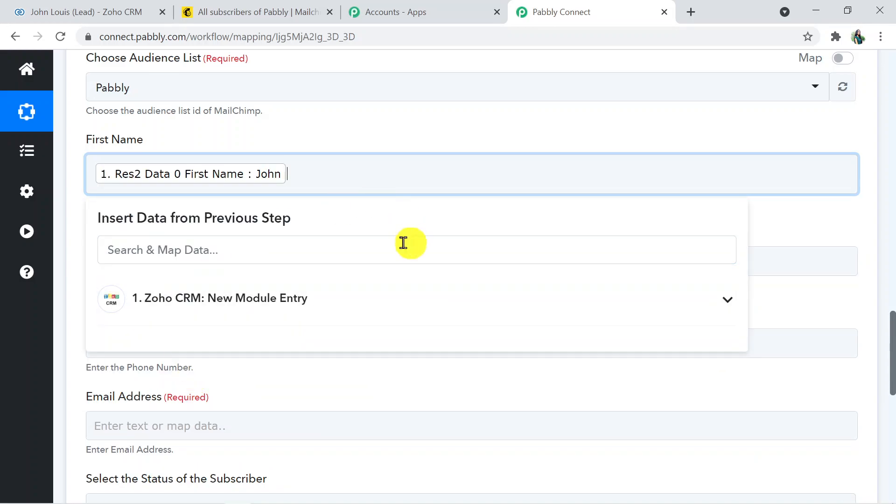
click(850, 314)
Map the Zoho lead's last name into the Last Name field
click(155, 265)
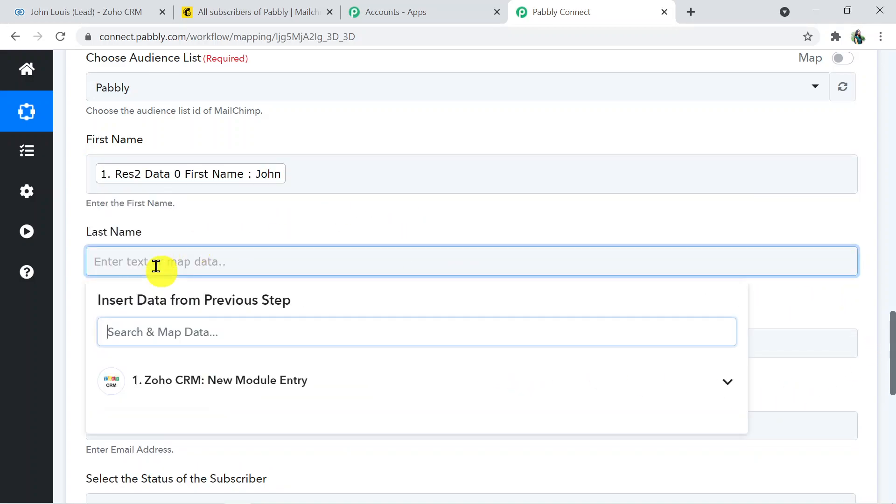
click(201, 331)
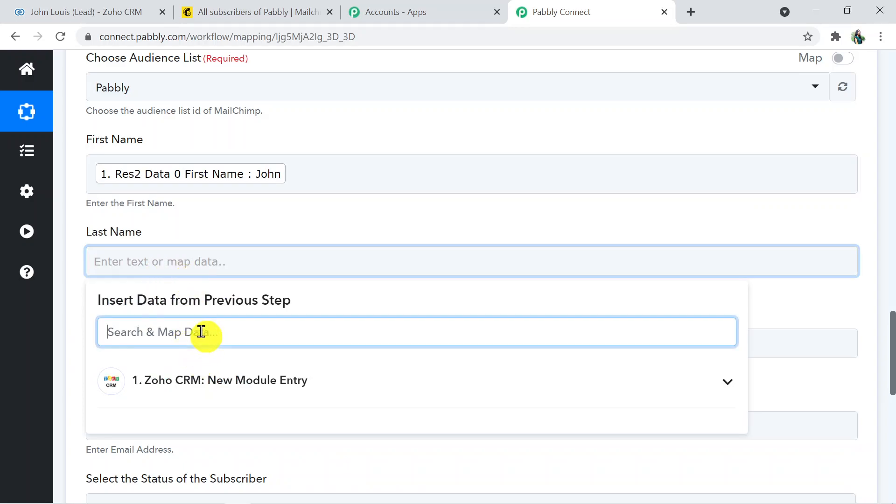
text(lasr)
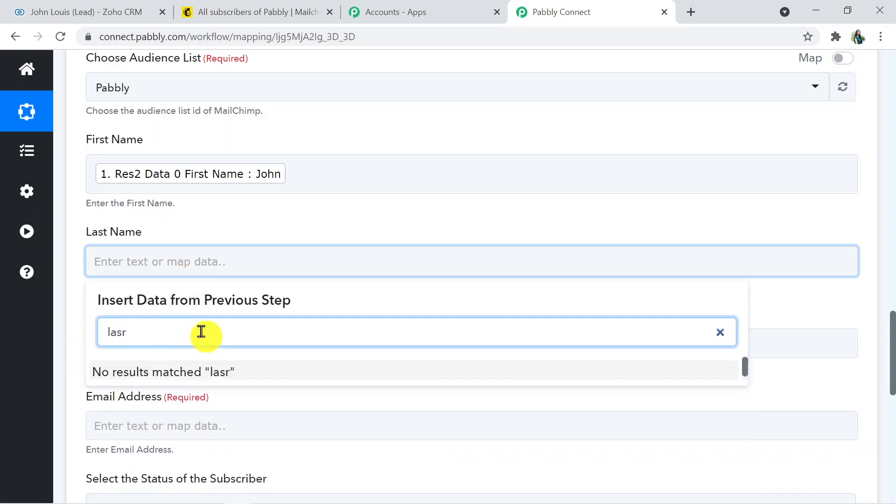
key(BackSpace)
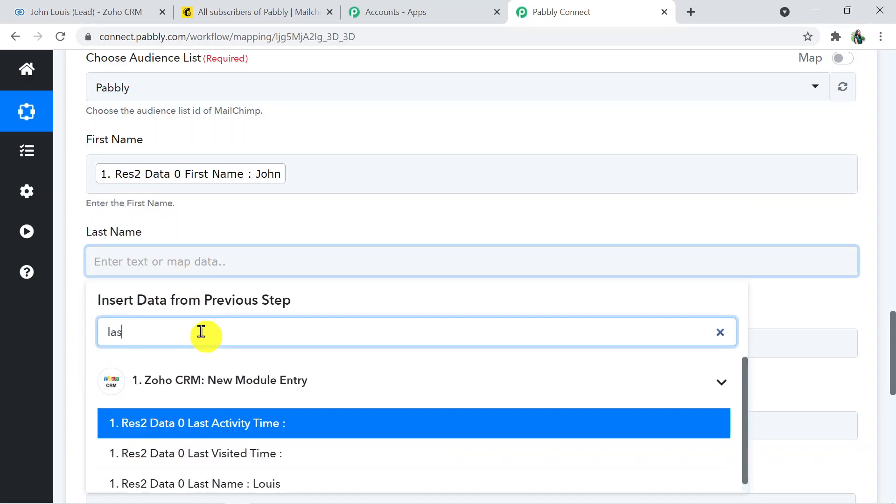
click(340, 481)
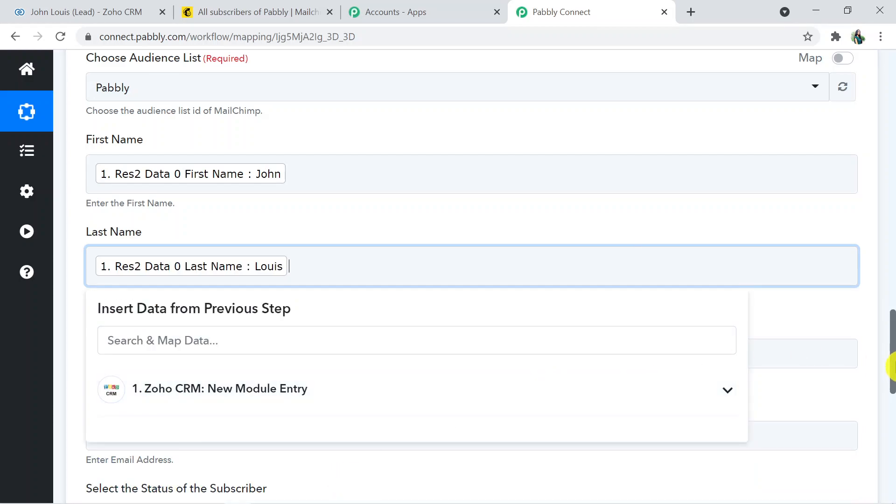
scroll(888, 373, down, 3)
click(845, 329)
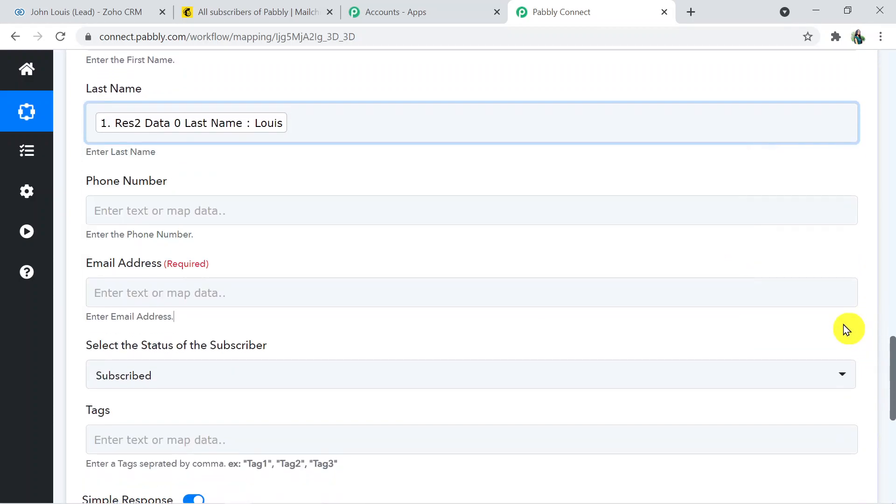
Map the Zoho lead's mobile number into the Phone Number field
click(238, 209)
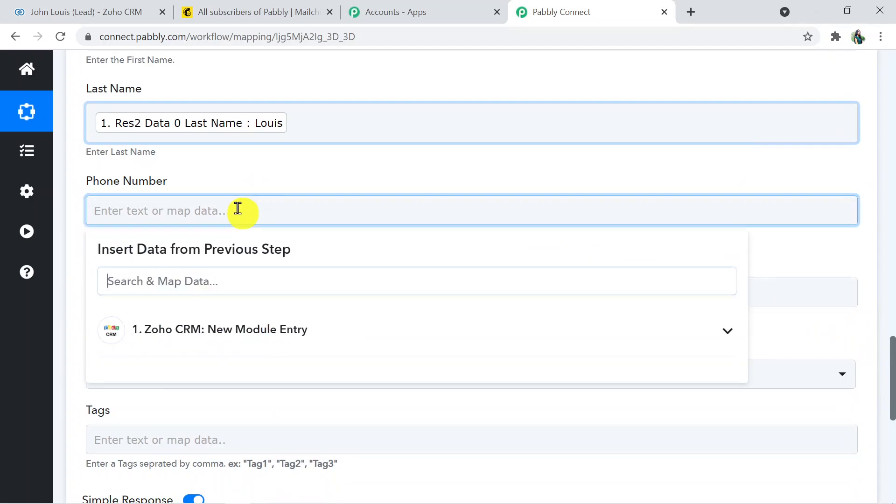
click(227, 278)
text(mob)
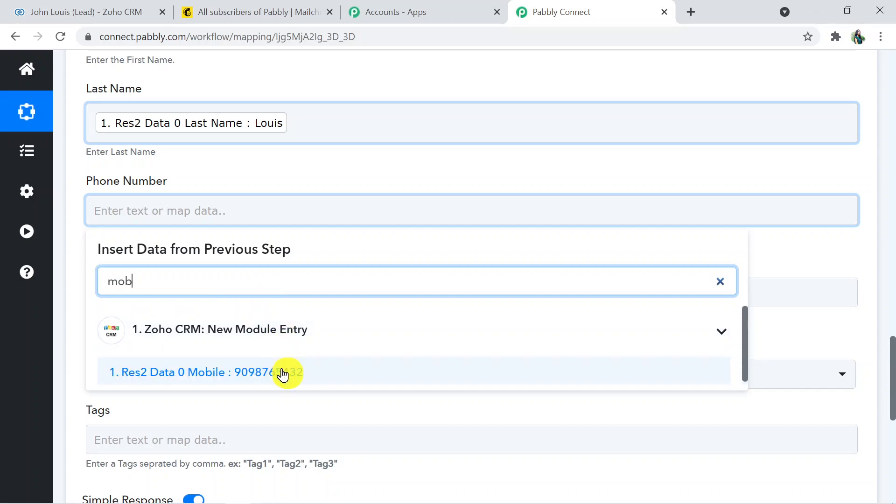
click(284, 372)
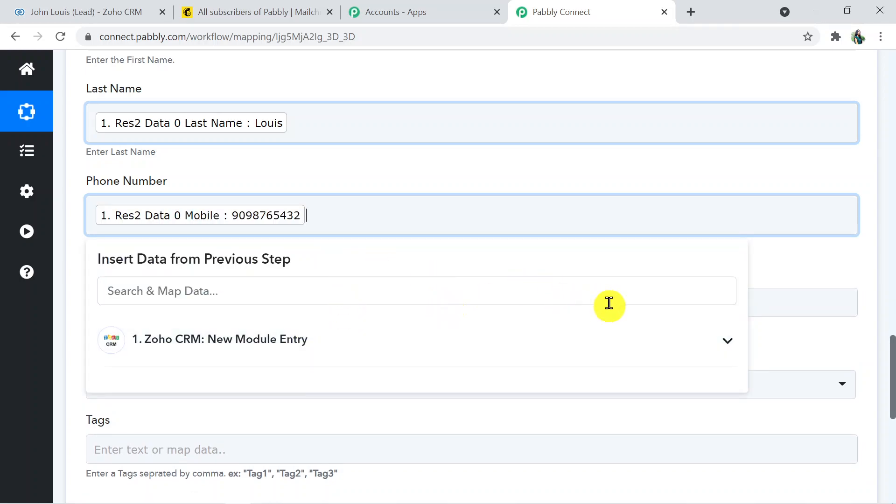
click(794, 333)
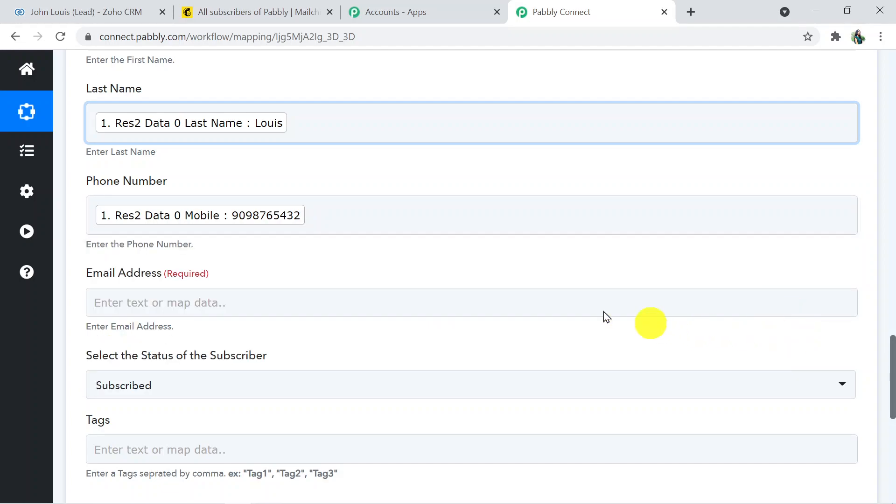
drag(893, 364, 893, 380)
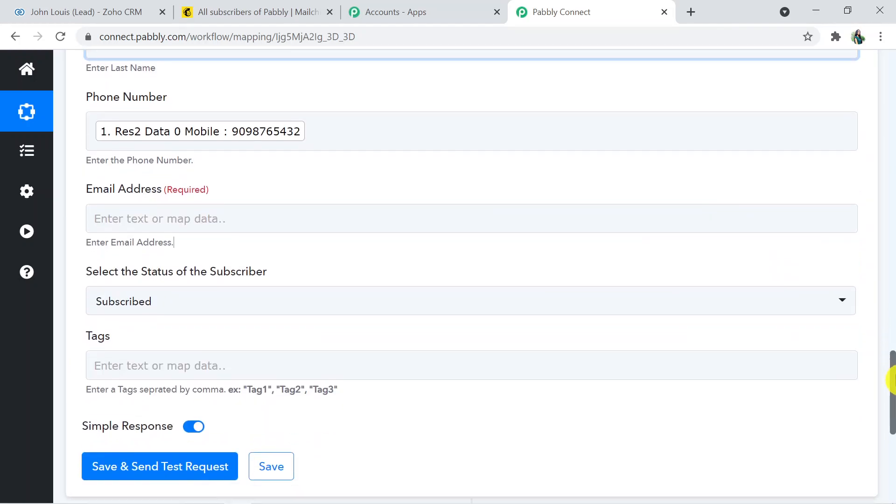
Map the Mailchimp Email Address to the Zoho lead's Res2 Data 0 Email field
click(278, 213)
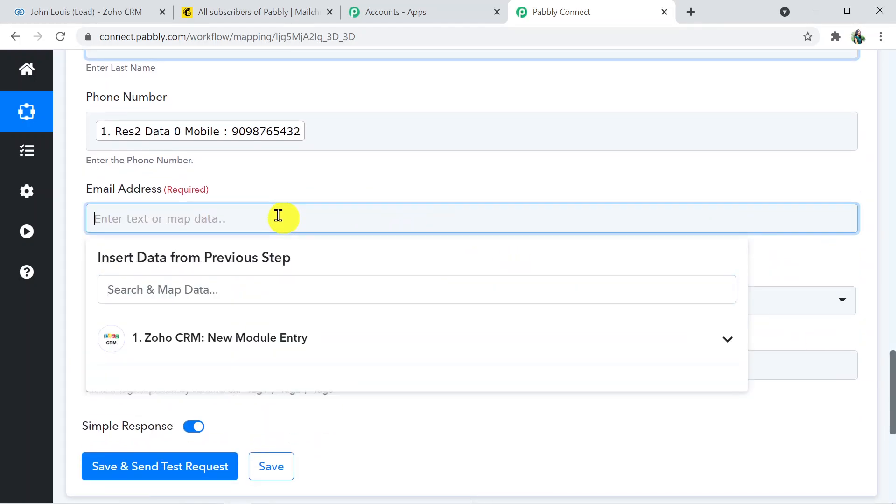
click(280, 338)
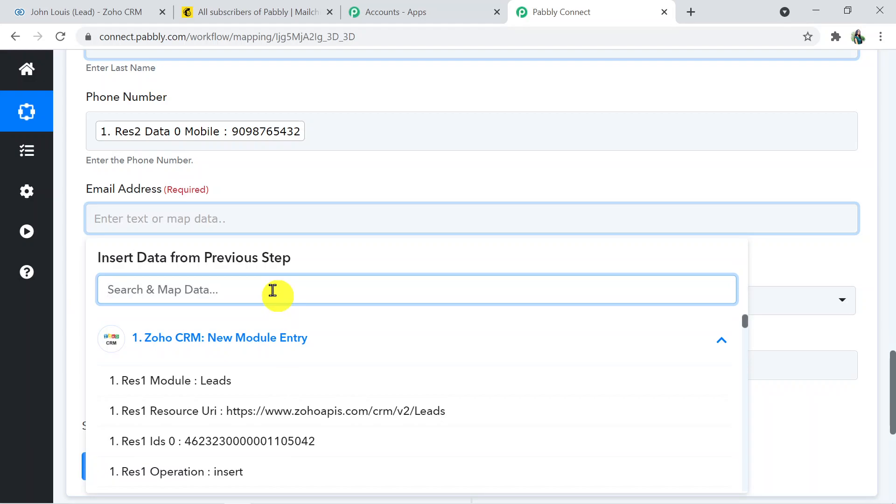
text(@)
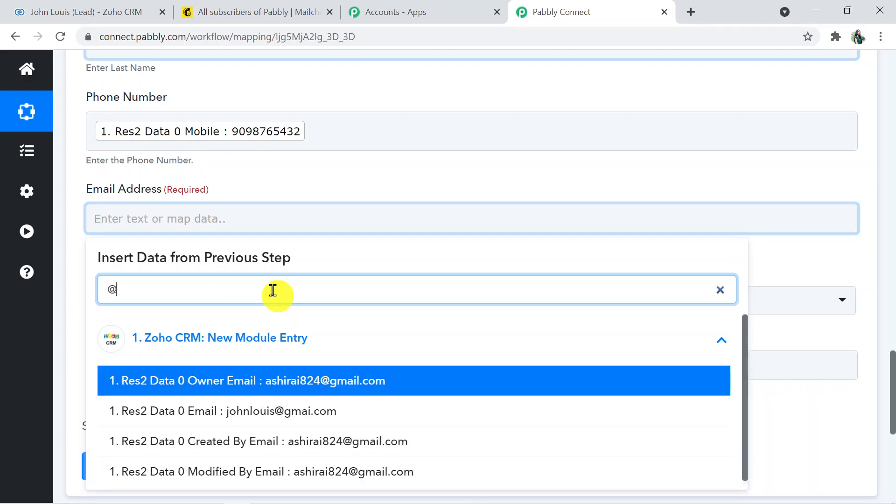
click(322, 410)
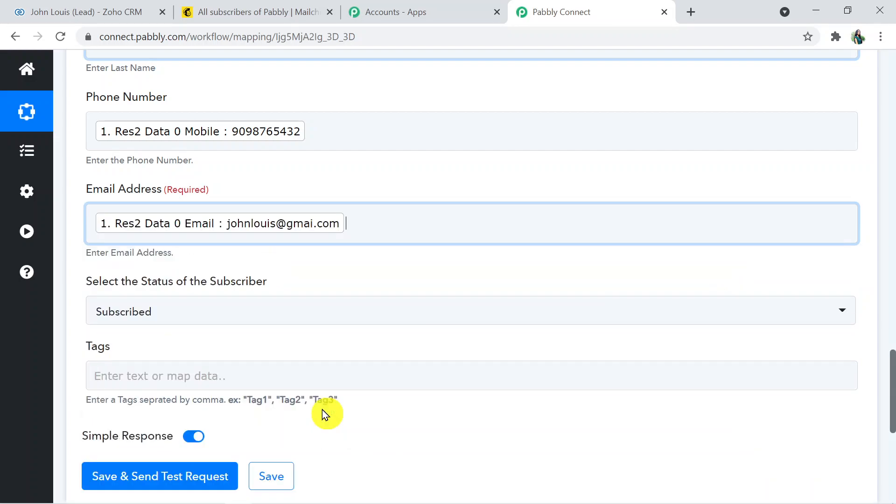
click(826, 347)
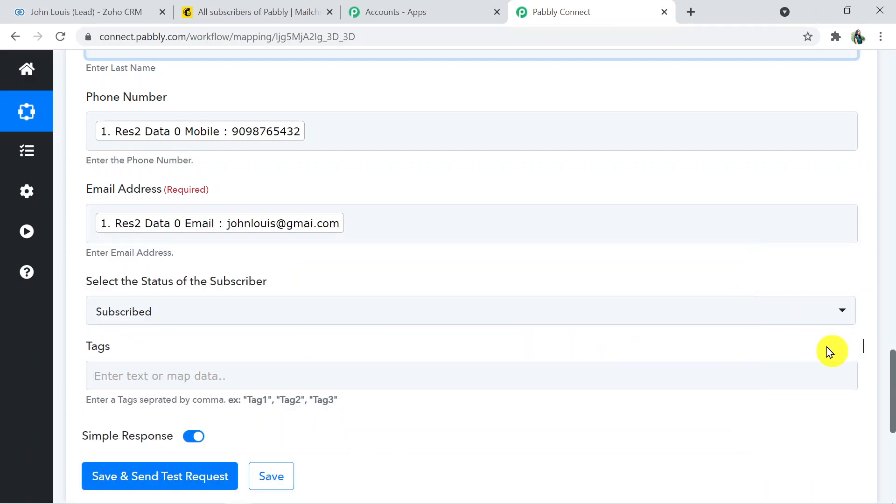
Keep the subscriber status as Subscribed and place the cursor in the Tags field
click(482, 316)
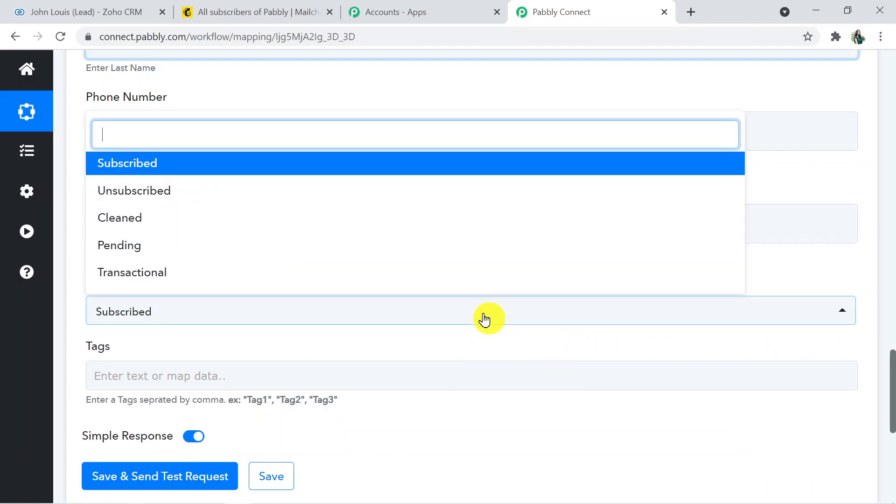
click(455, 164)
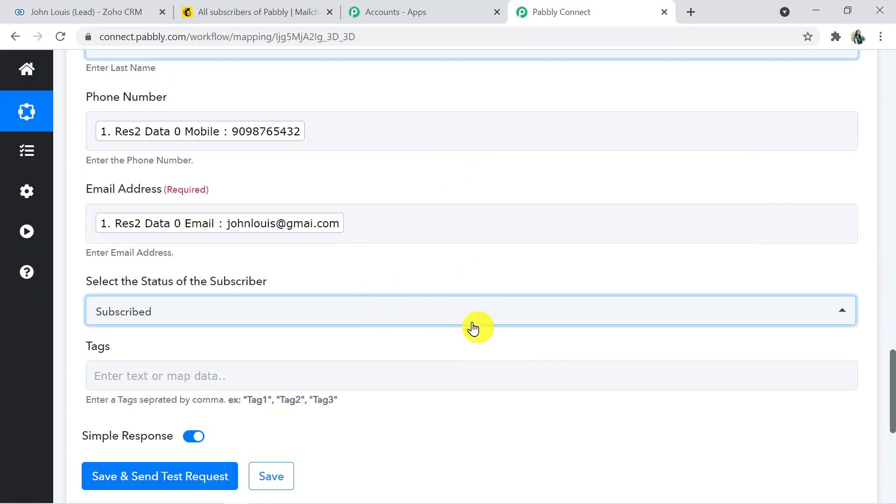
scroll(886, 417, down, 3)
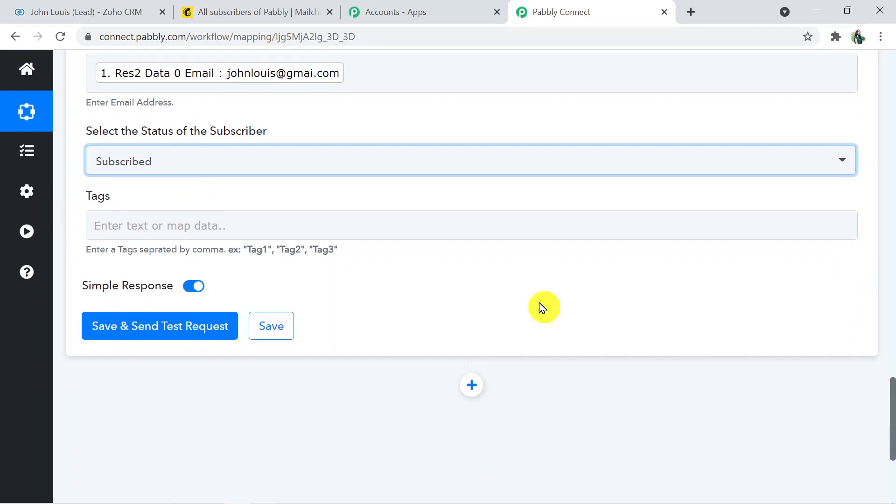
click(285, 225)
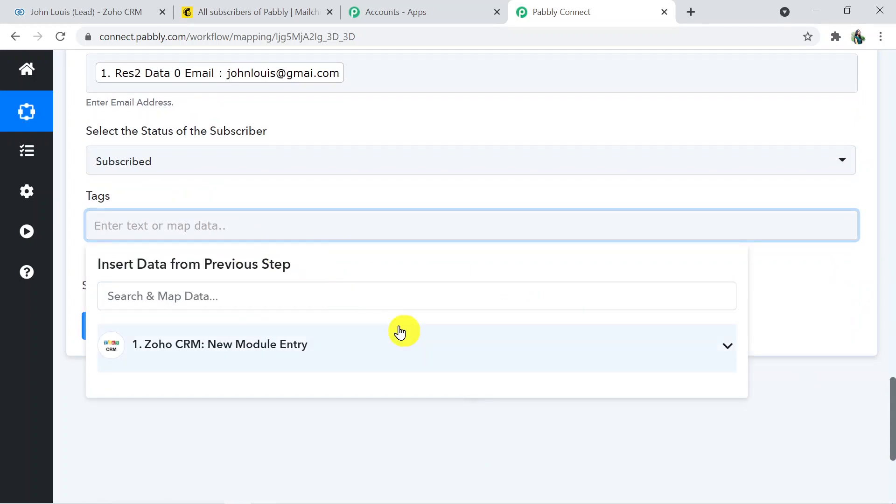
click(802, 300)
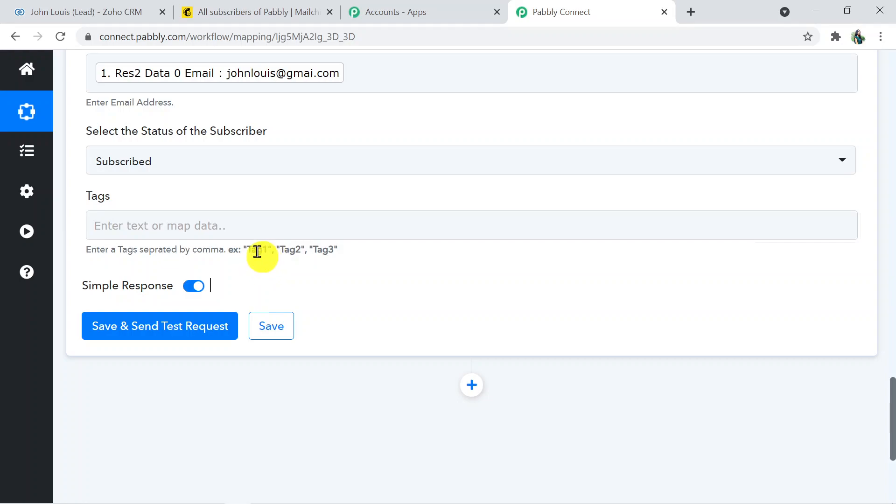
Enter 'Zoho CRM leads' as the tag for the new Mailchimp member
click(178, 230)
click(127, 226)
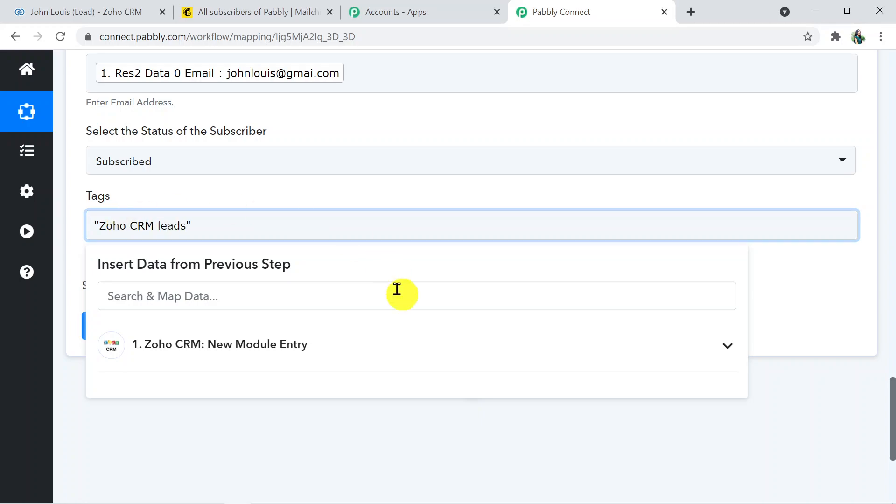
click(328, 434)
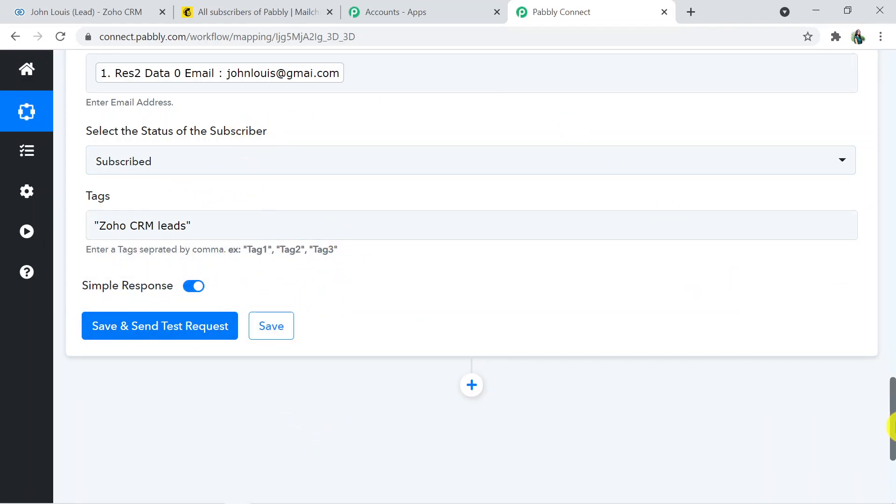
drag(892, 433, 892, 364)
drag(889, 327, 894, 424)
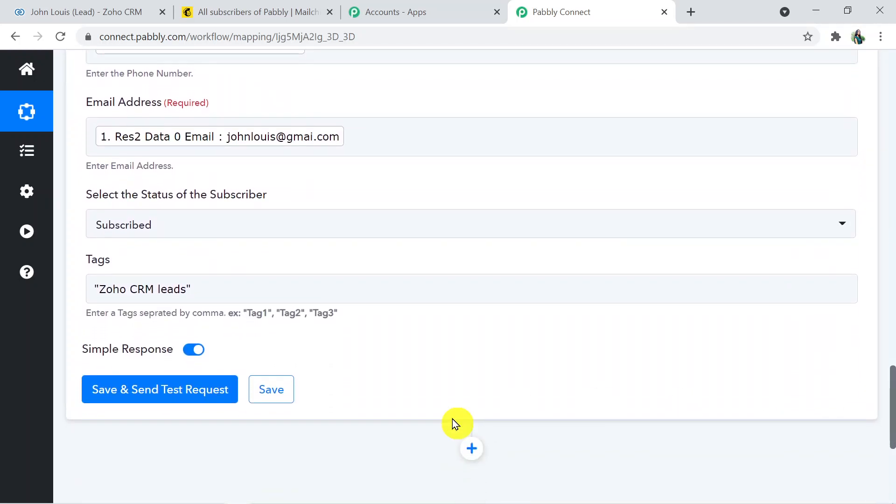
Save and send the test, check the subscribed-member response, then go to Mailchimp contacts
click(184, 400)
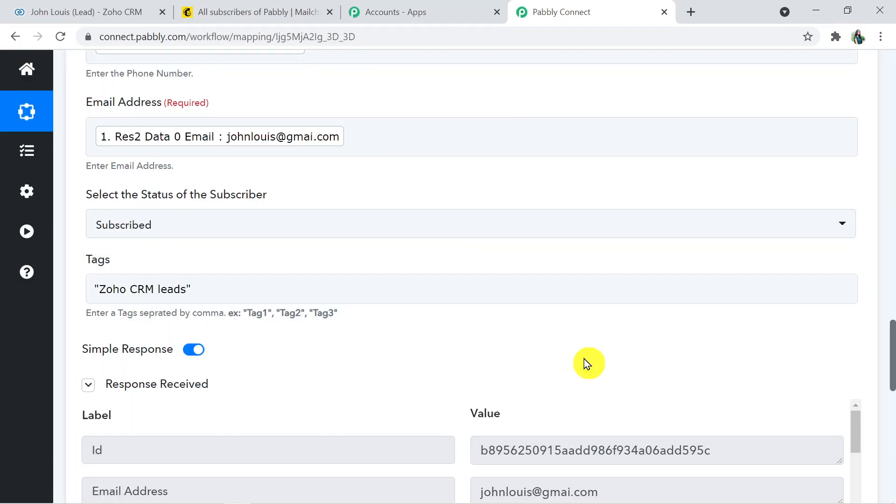
drag(890, 354, 892, 413)
click(871, 361)
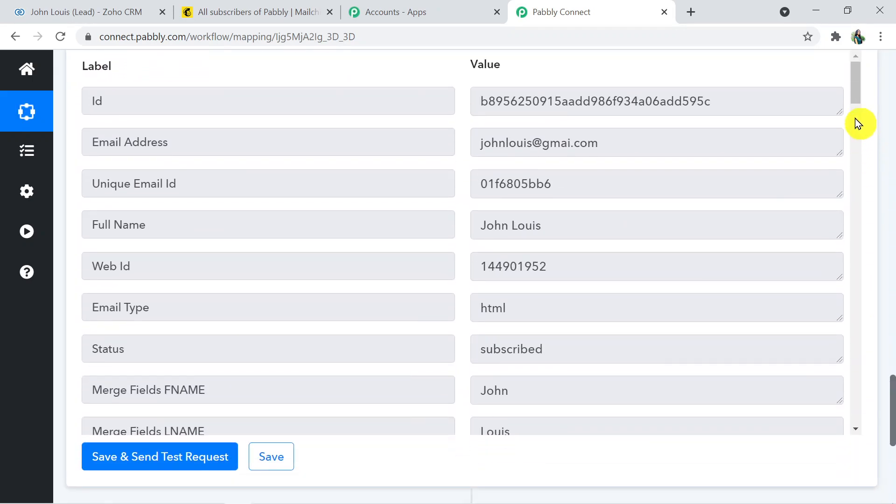
drag(856, 87, 880, 274)
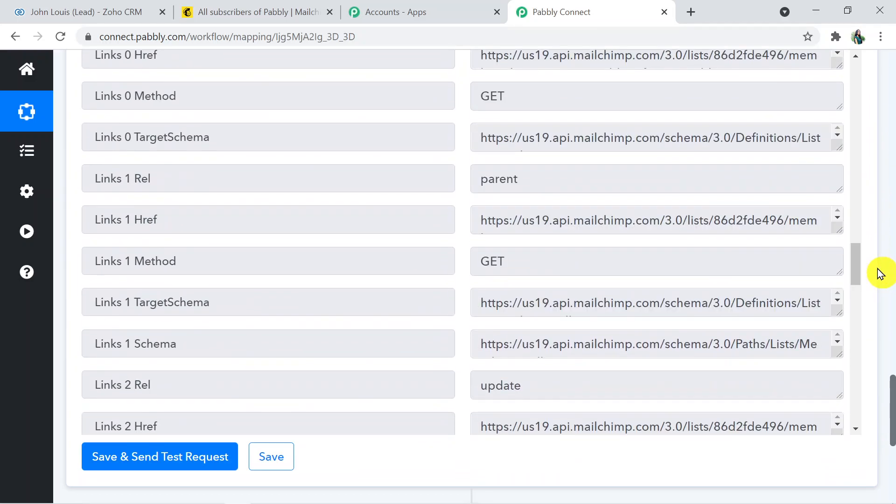
scroll(891, 431, down, 1)
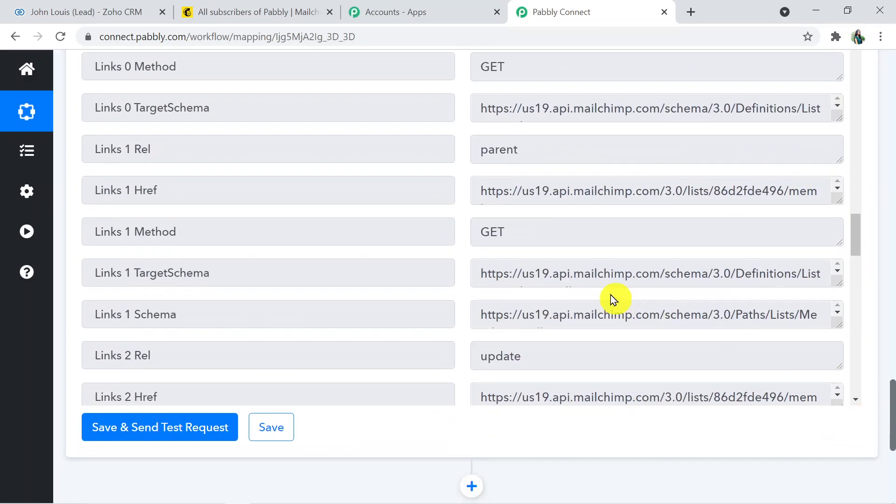
click(286, 7)
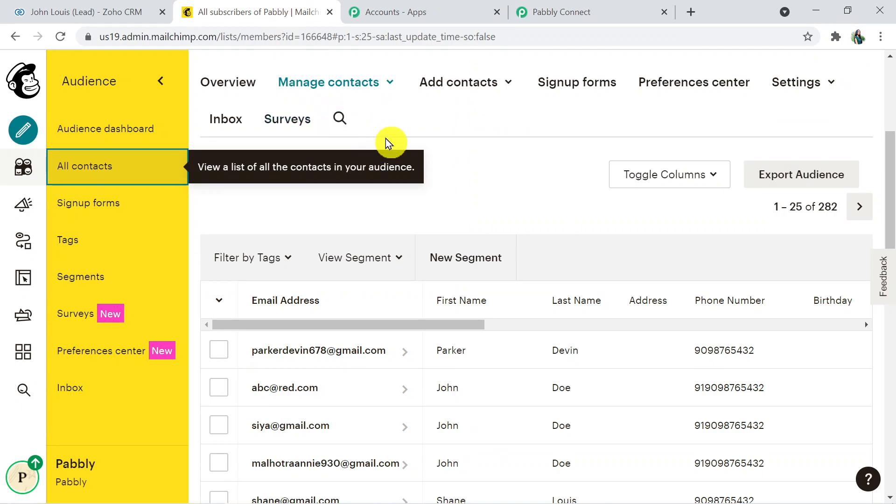
Reload Mailchimp's contacts to confirm the Zoho lead tops 283 contacts, then return to Pabbly
click(508, 35)
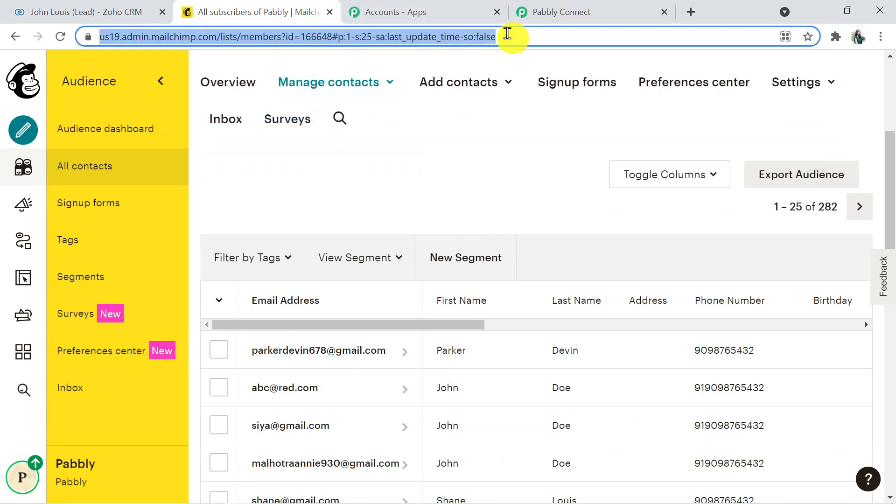
key(Return)
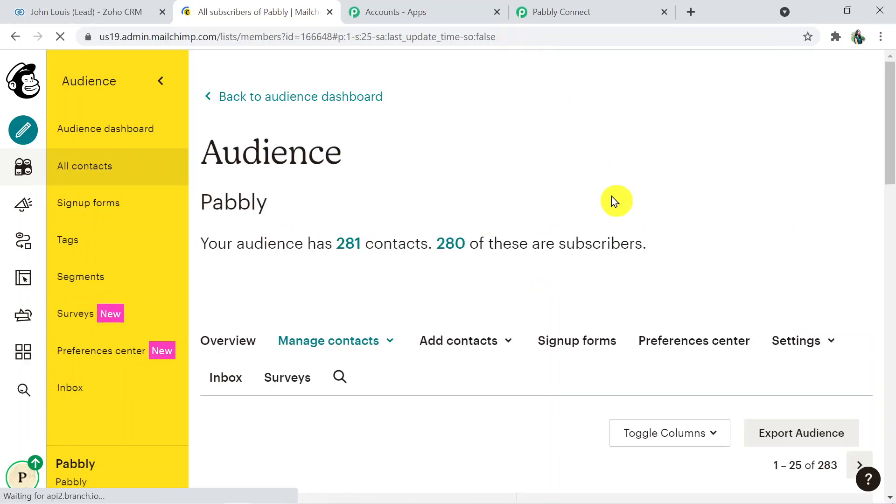
drag(889, 168, 891, 247)
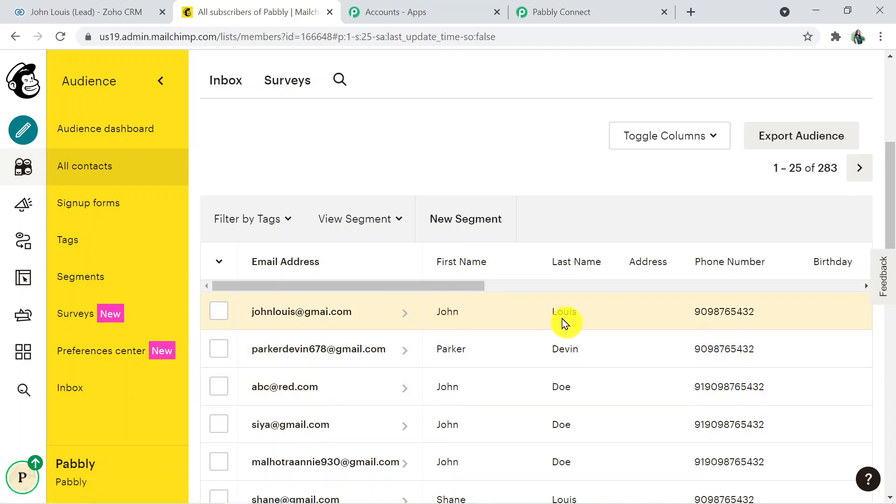
key(ctrl+l)
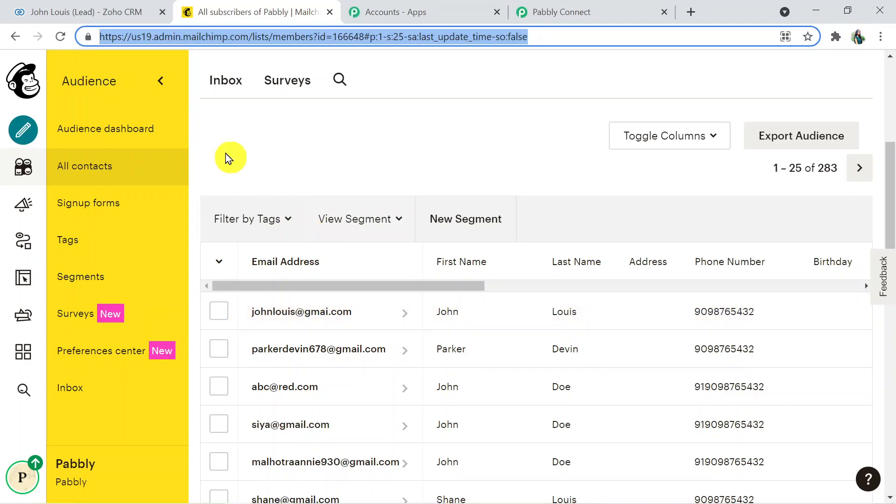
click(122, 14)
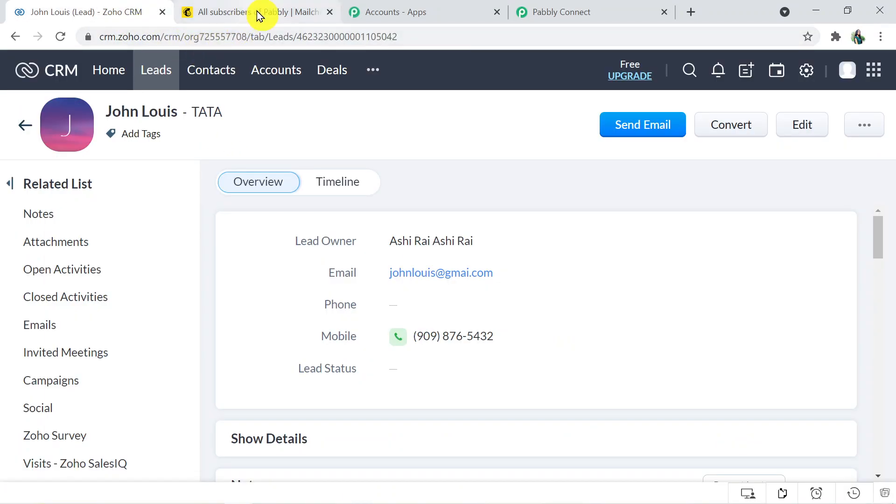
click(258, 13)
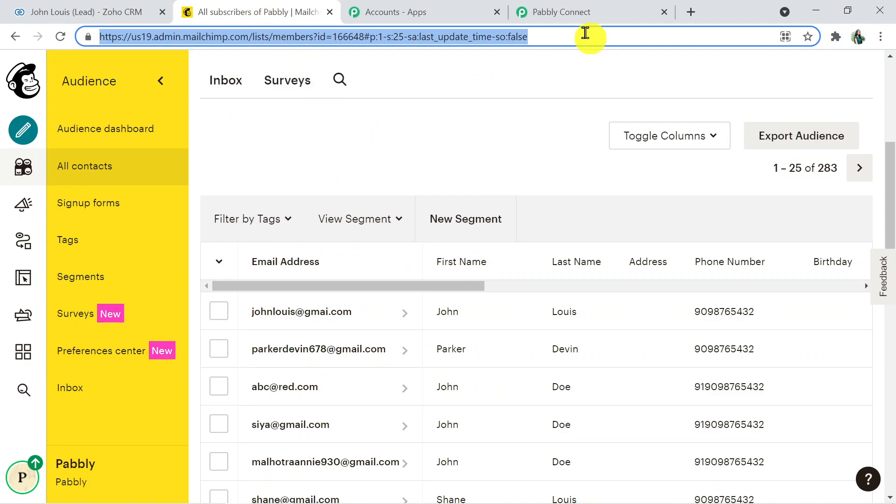
click(587, 15)
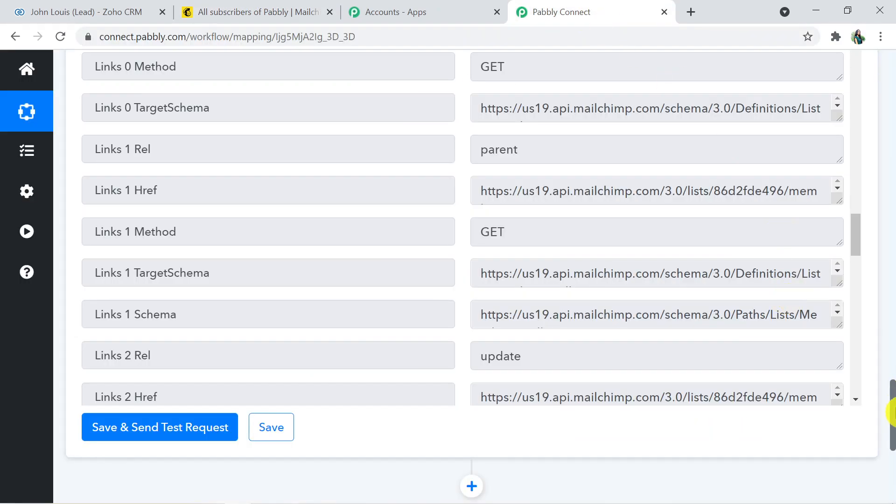
Collapse the MailChimp Add New Member action and the Zoho CRM New Module Entry trigger
drag(892, 413, 887, 236)
click(568, 224)
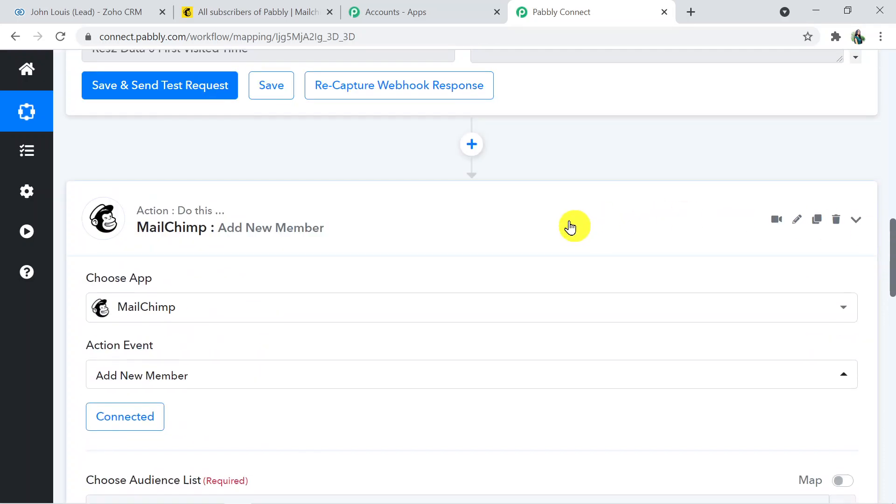
drag(892, 394, 876, 166)
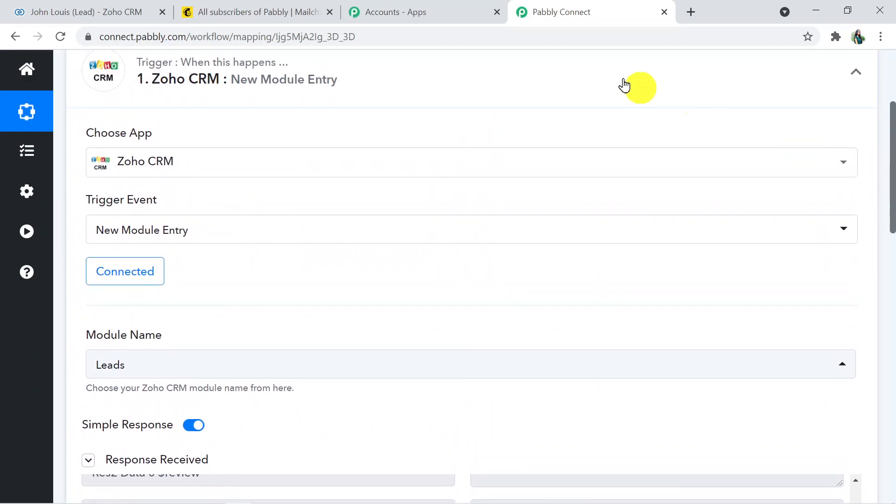
click(602, 70)
drag(894, 336, 892, 260)
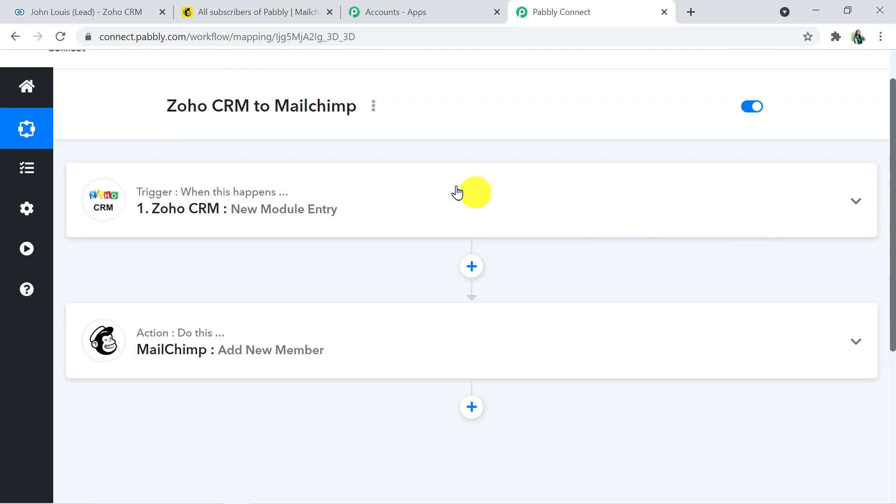